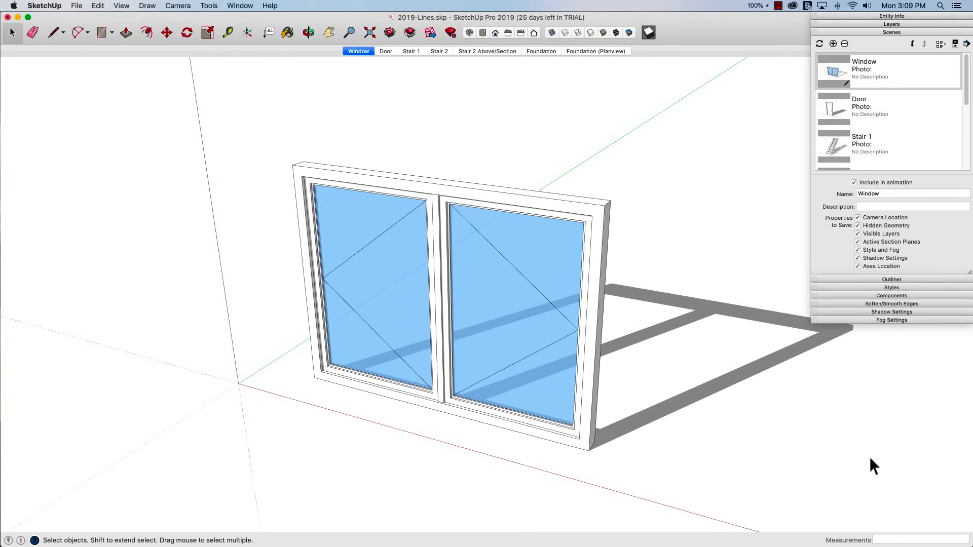
- Open the window group for editing and move its outer frame back, away from the two sashes
left_click(474, 346)
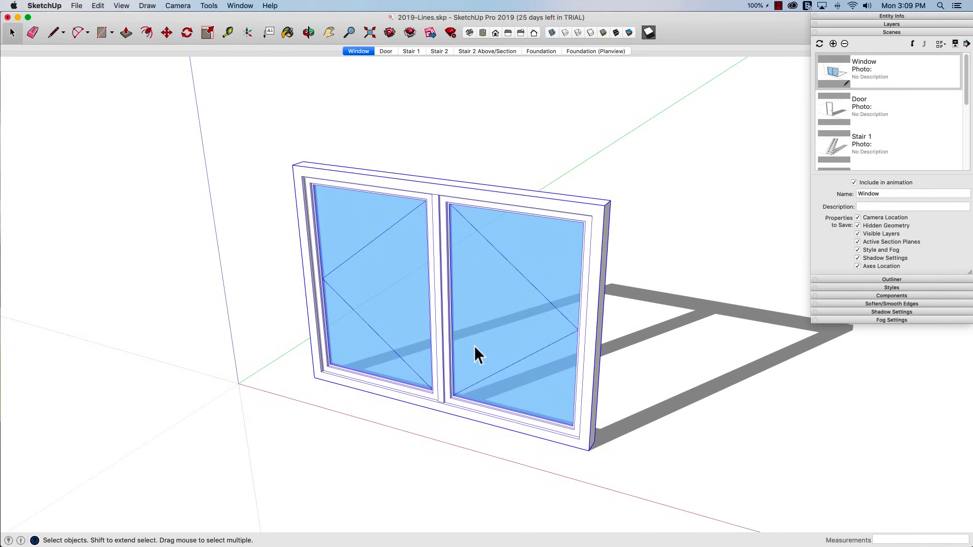
double_click(461, 287)
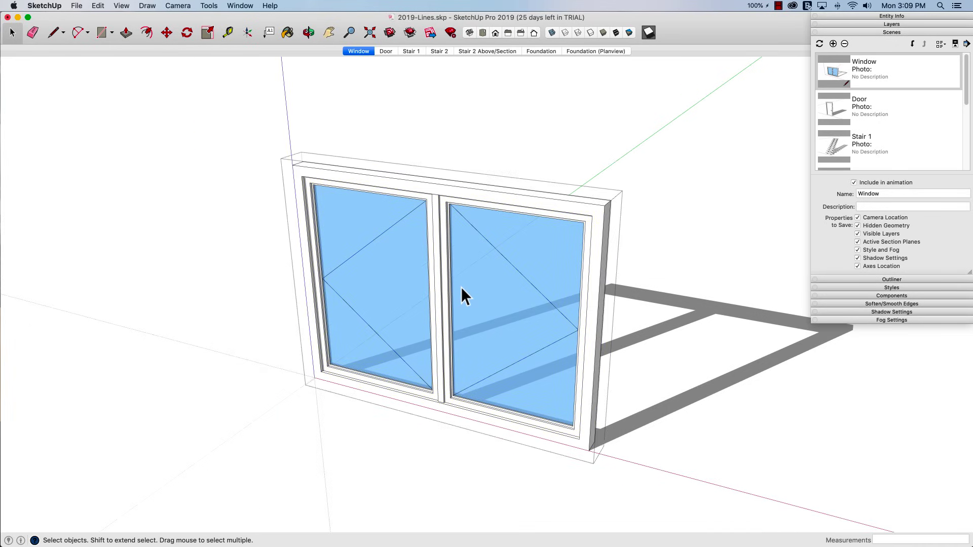
left_click(586, 209)
key("m")
left_click(676, 343)
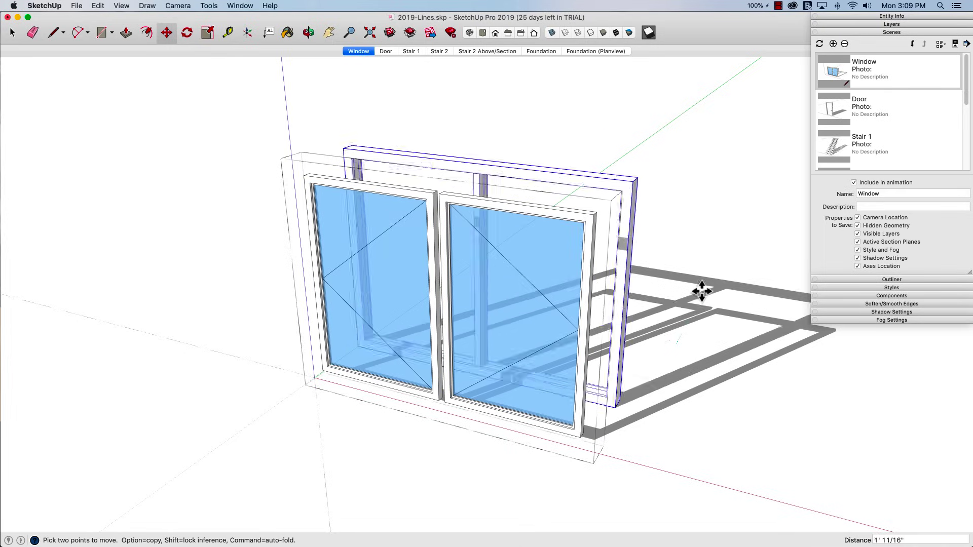
left_click(722, 270)
key("space")
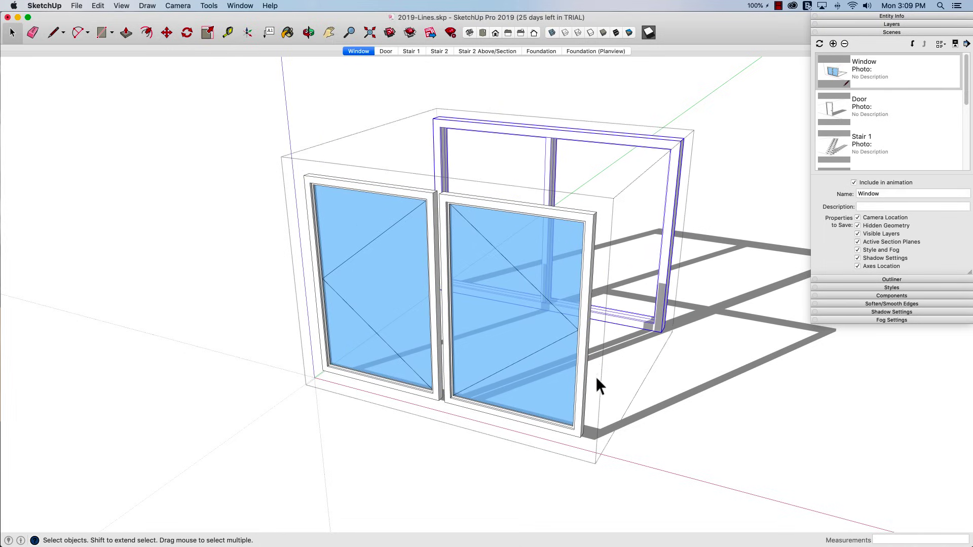
- Move the right sash about 1' 8 3/8" sideways, clear of the diagonal opening lines
left_click(581, 395)
key("m")
left_click(560, 478)
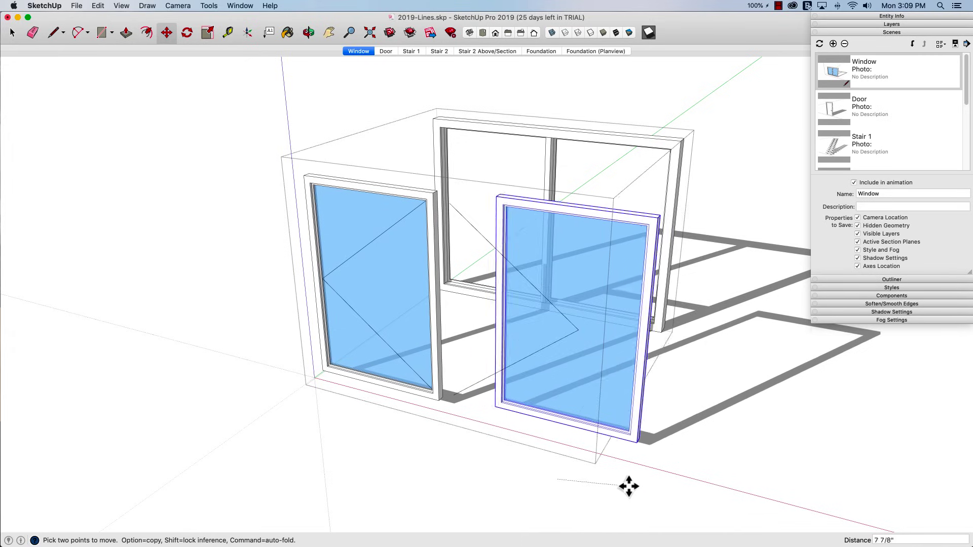
left_click(714, 491)
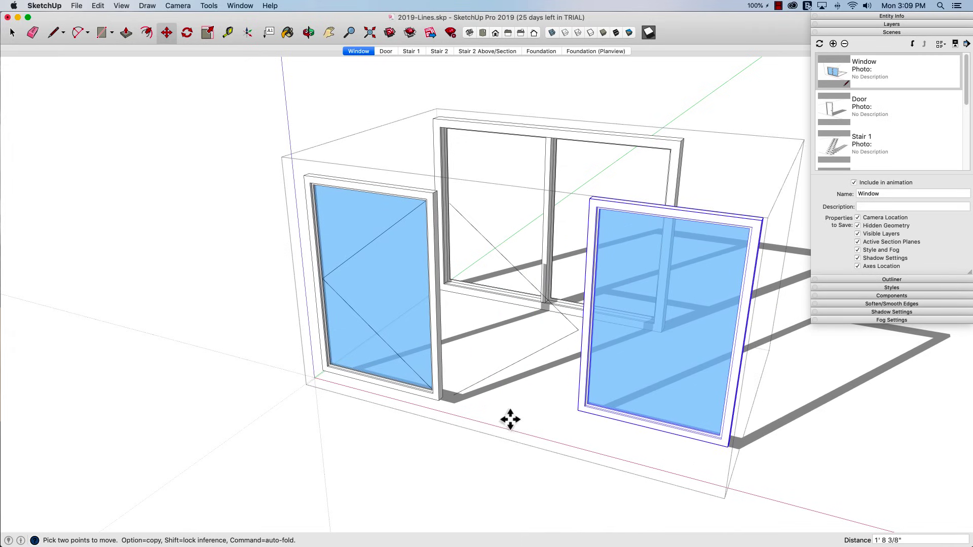
- Move the left sash sideways in the opposite direction, clear of the diagonal opening lines
key("space")
left_click(419, 400)
key("m")
left_click(412, 441)
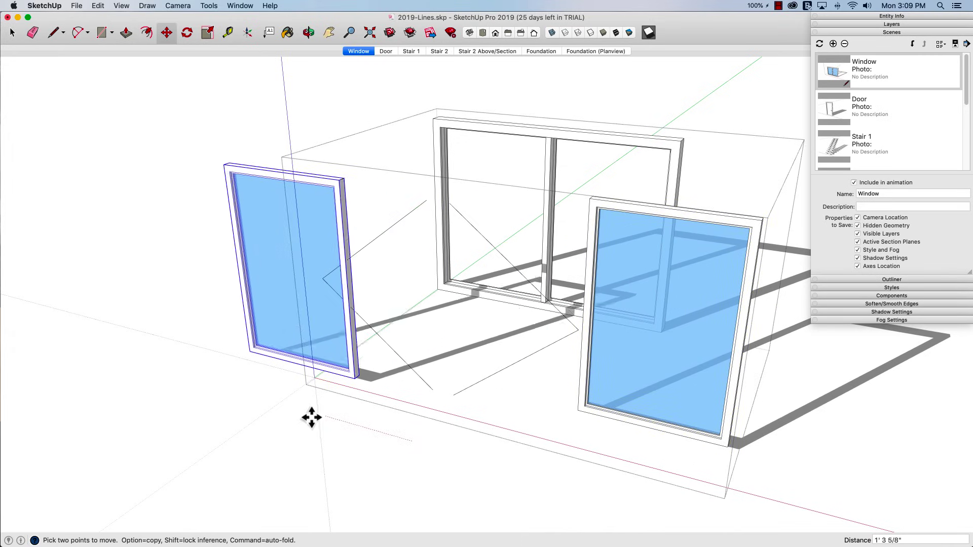
left_click(260, 391)
- Select the group of diagonal opening lines between the separated sashes and examine it from another angle
key("space")
left_click(405, 363)
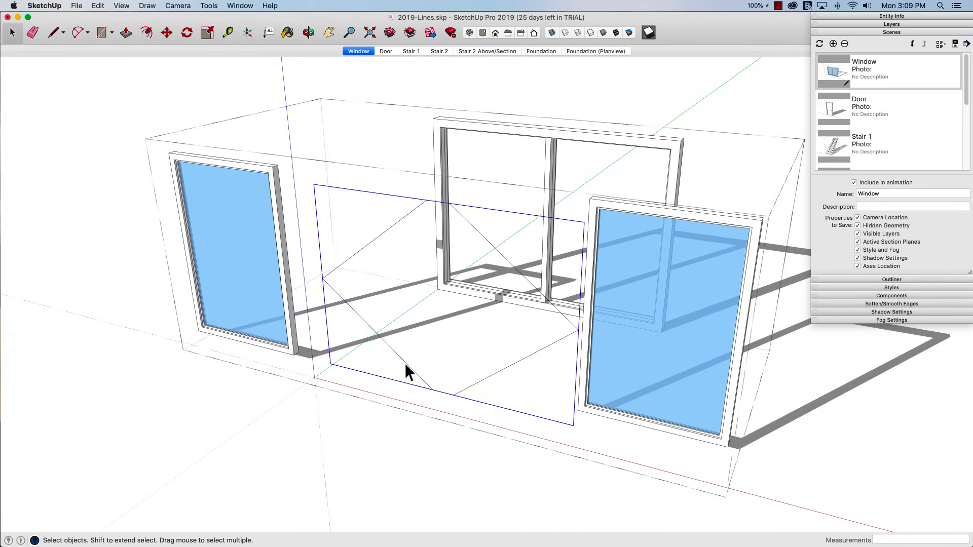
middle_click_drag(405, 363, 536, 330)
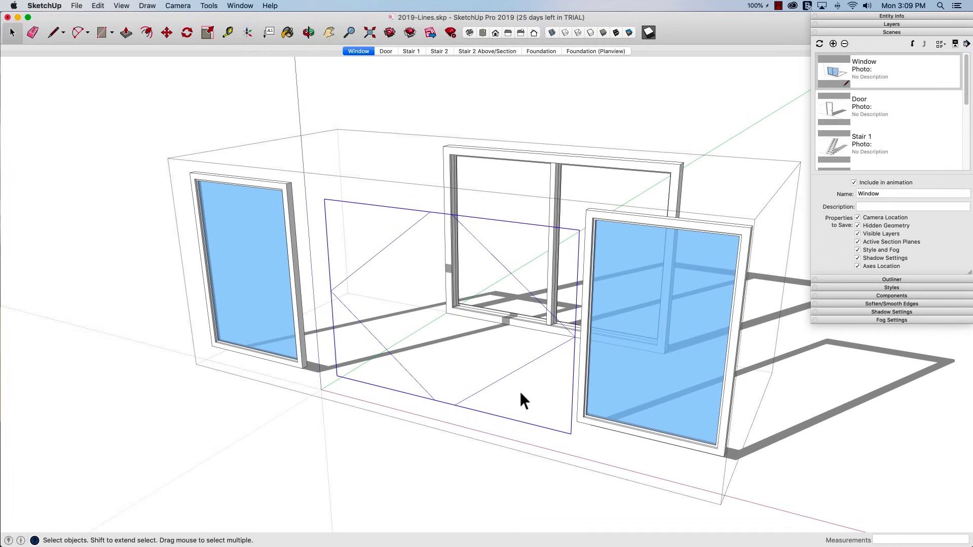
- Undo the moves of the frame and both sashes, and leave the window group
key("super+z")
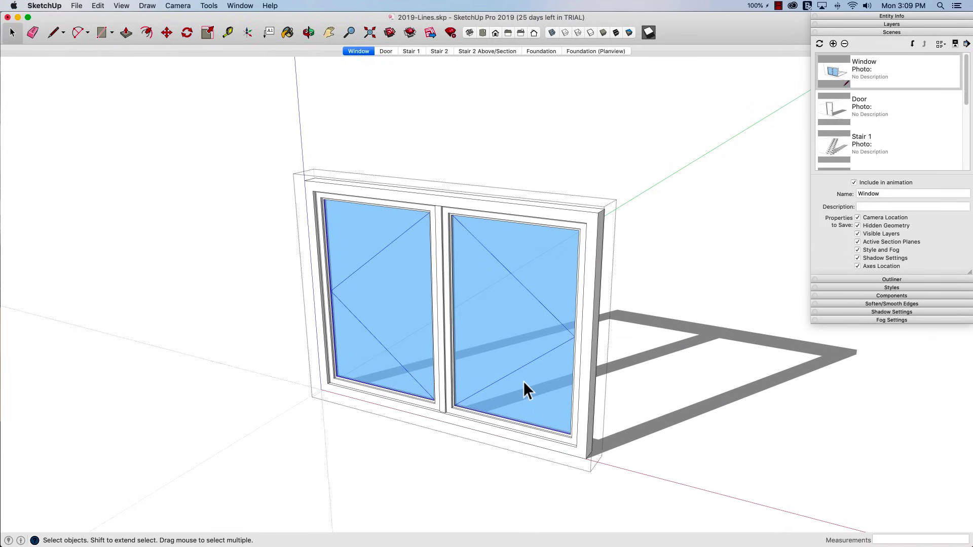
left_click(228, 439)
mouse_move(431, 200)
middle_mouse_down()
mouse_move(449, 251)
mouse_move(398, 239)
mouse_move(411, 198)
mouse_move(425, 199)
middle_mouse_up()
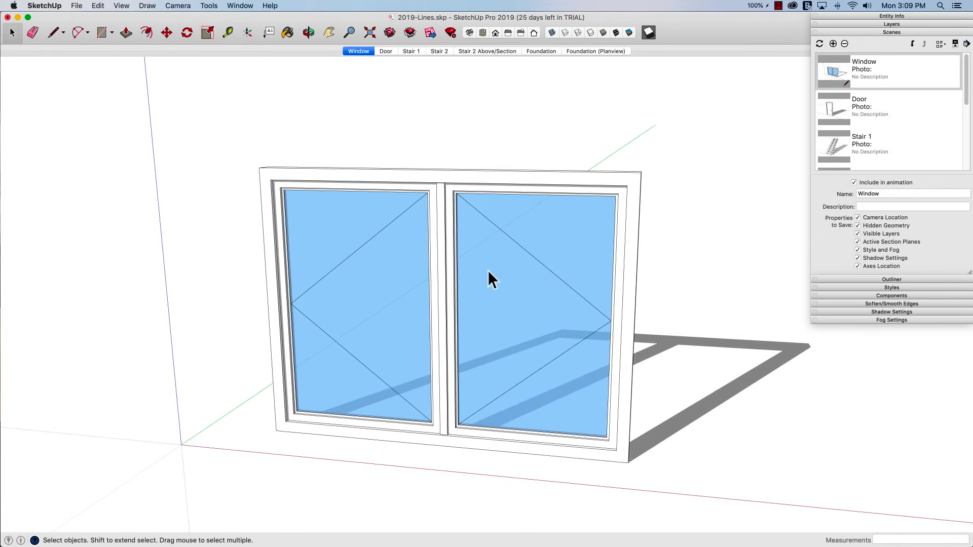
middle_click_drag(487, 271, 570, 293)
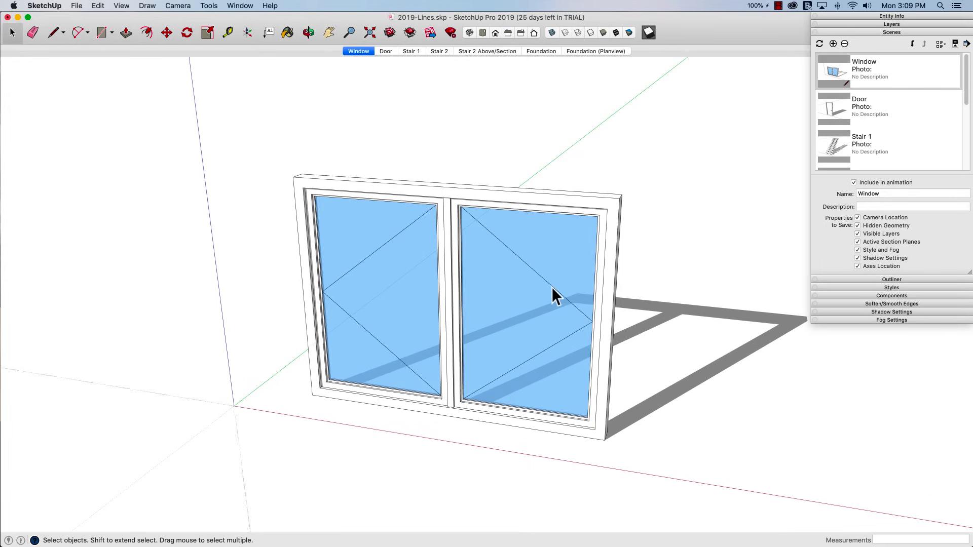
middle_click_drag(531, 272, 470, 233)
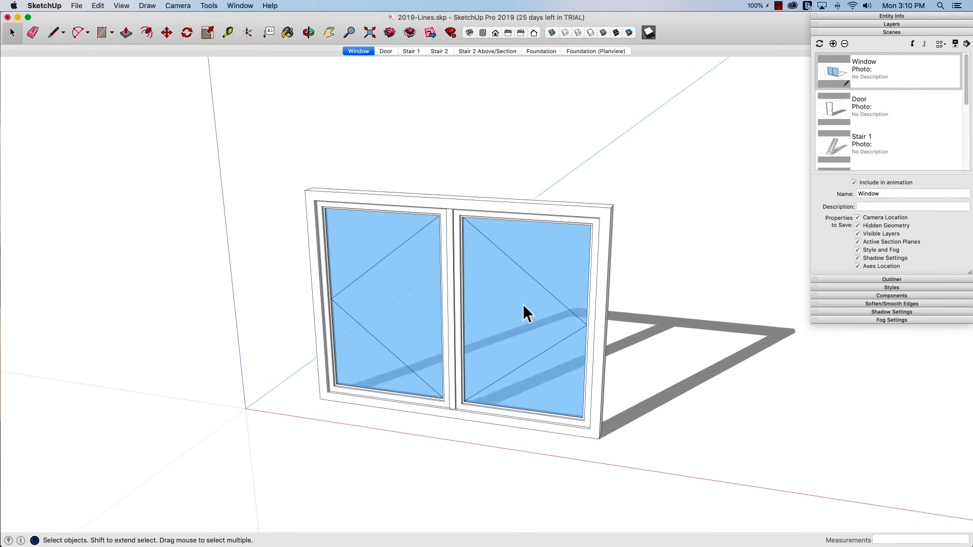
- Show the entity information and check the layers of the window group, its frame and its right sash
left_click(901, 17)
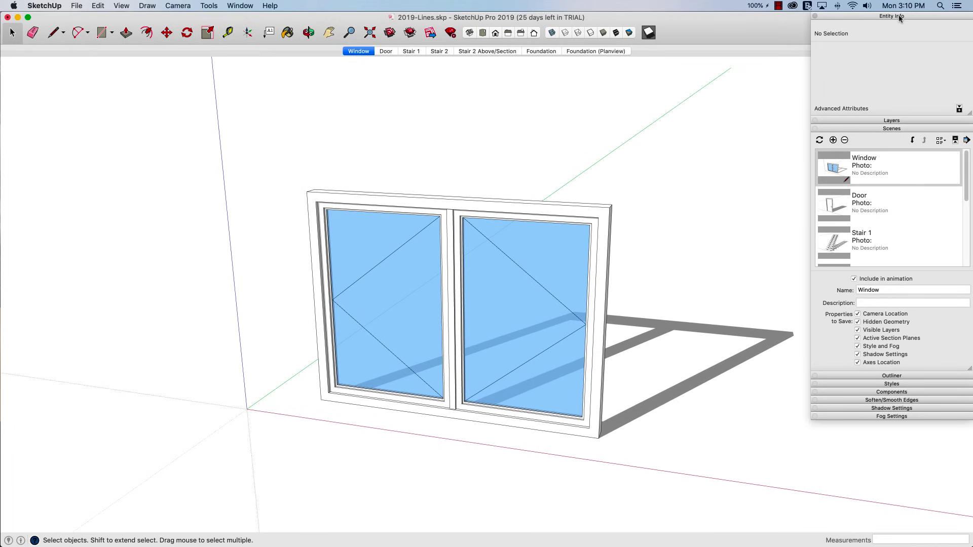
left_click(479, 227)
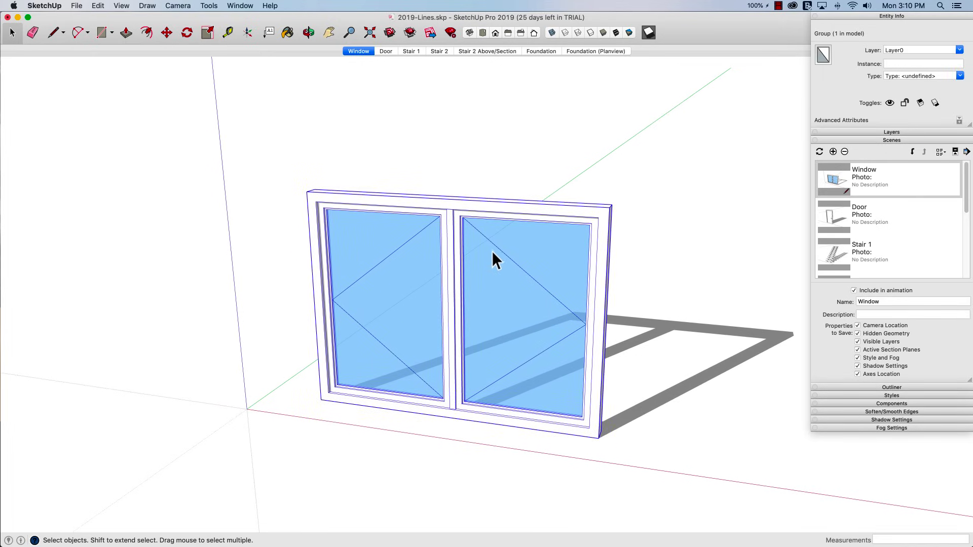
double_click(534, 229)
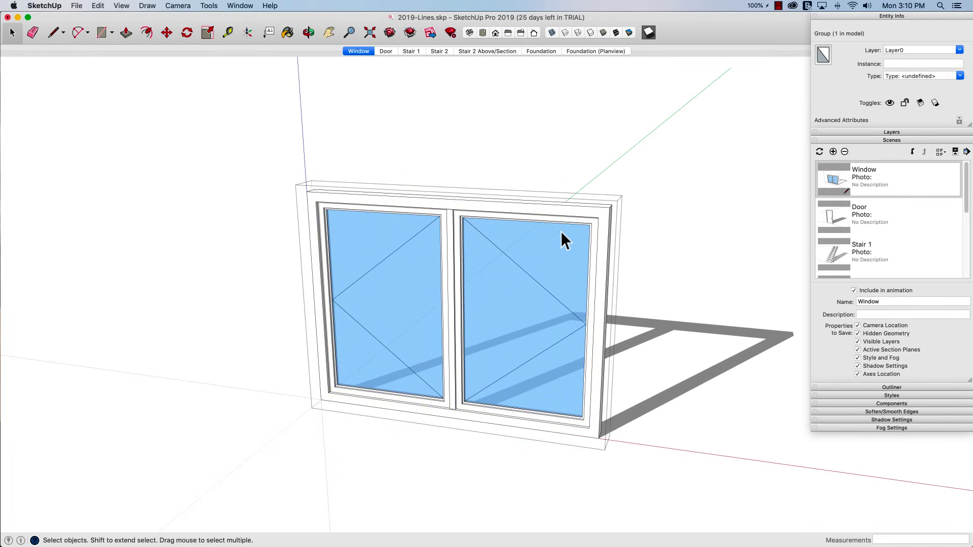
left_click(582, 215)
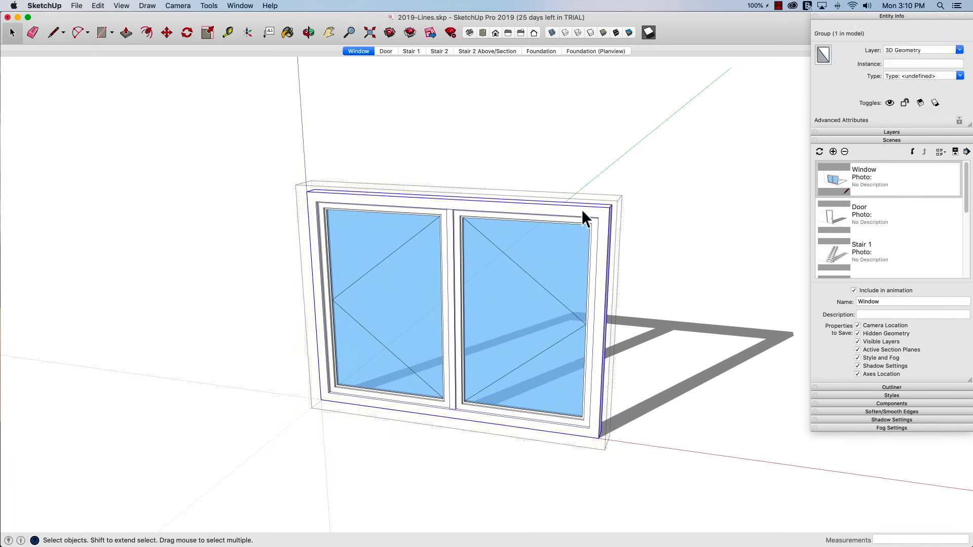
left_click(537, 221)
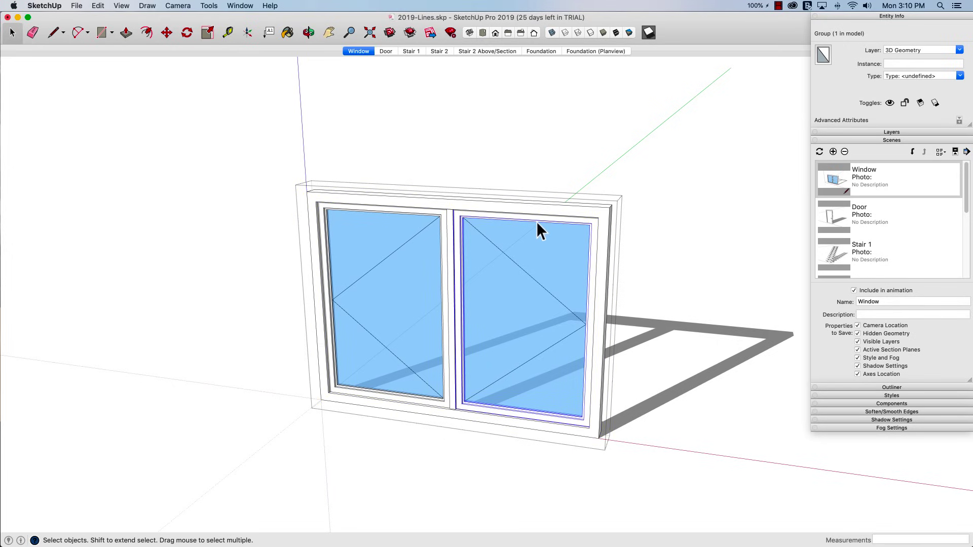
- Move the right sash aside to check the layer of the opening lines, undo the move and leave the group
key("m")
left_click(554, 259)
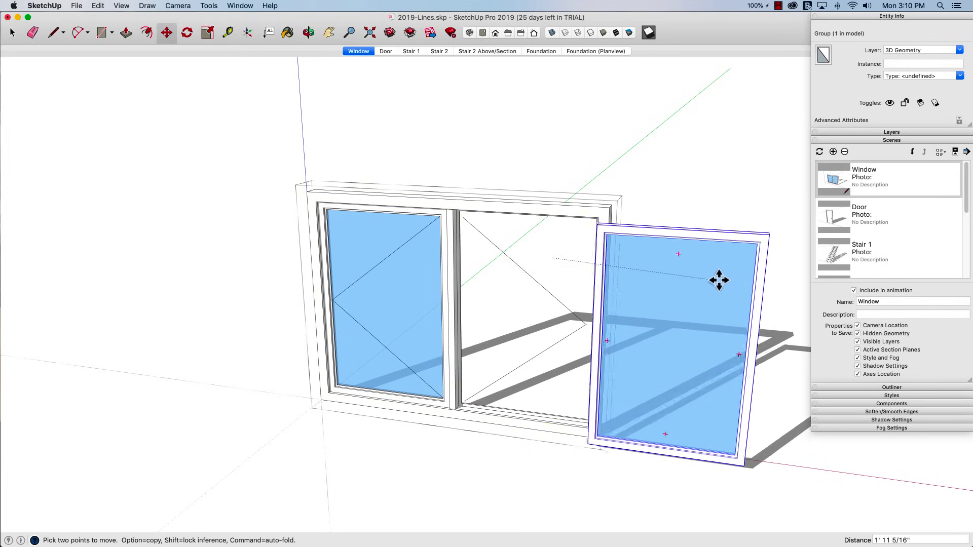
left_click(761, 267)
key("space")
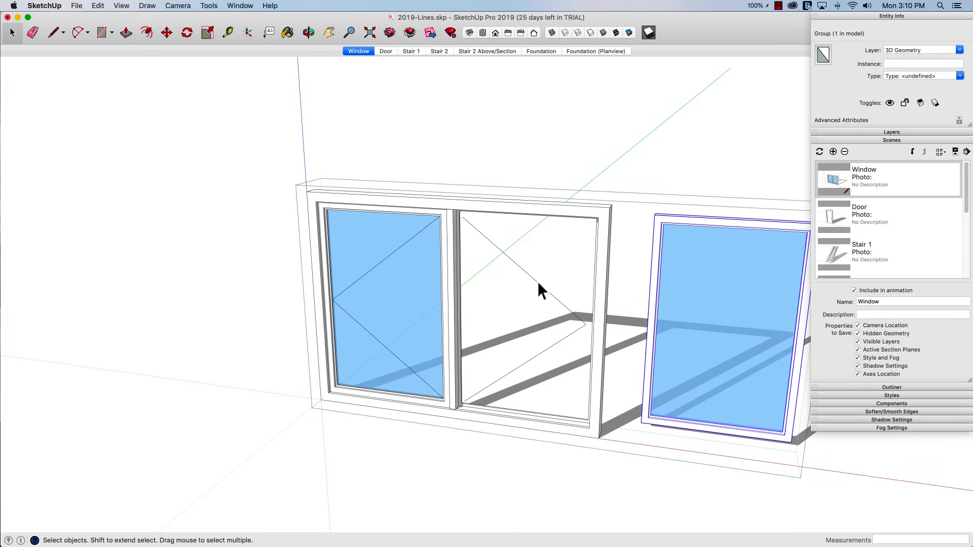
left_click(538, 285)
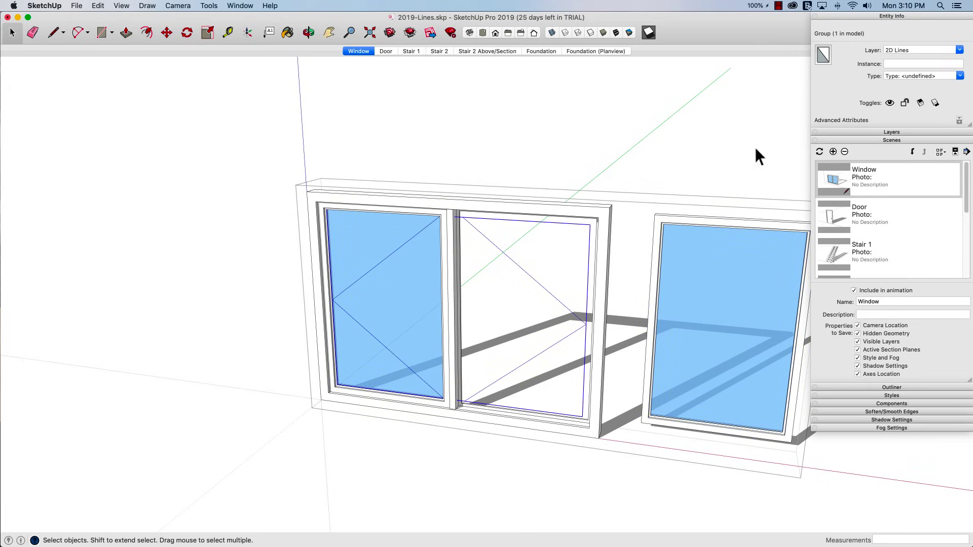
key("super+z")
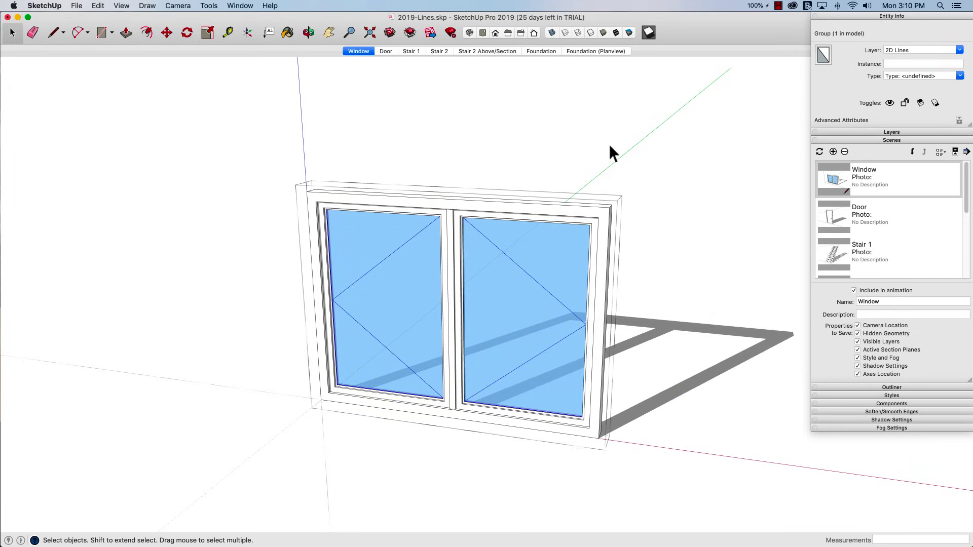
key("super+z")
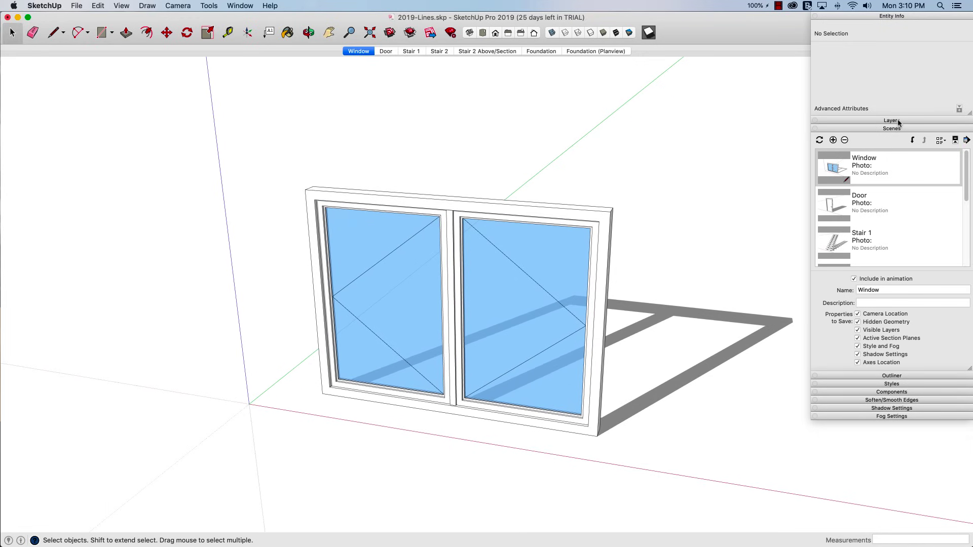
- Show the layer list and assign the evenly spaced medium-dash line style to the 2D Lines layer
left_click(898, 120)
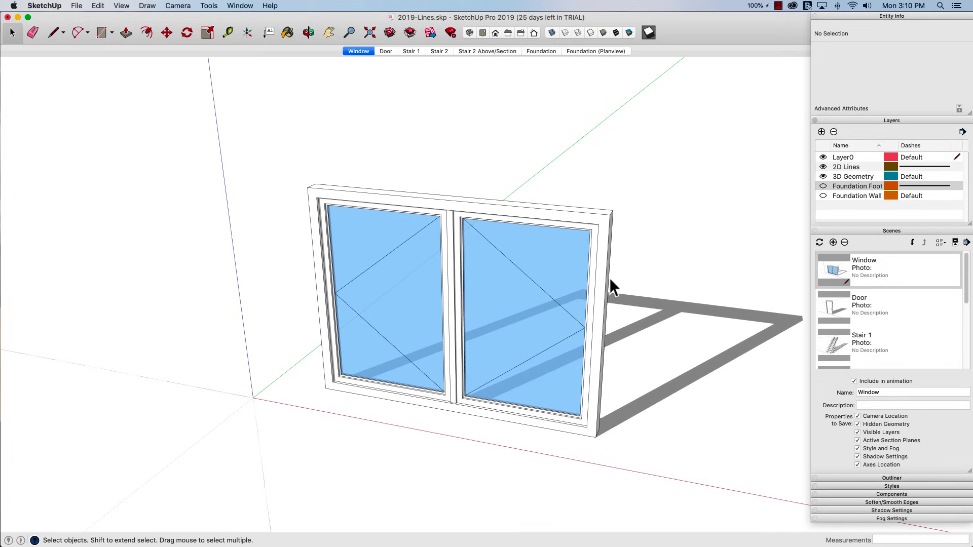
left_click(910, 167)
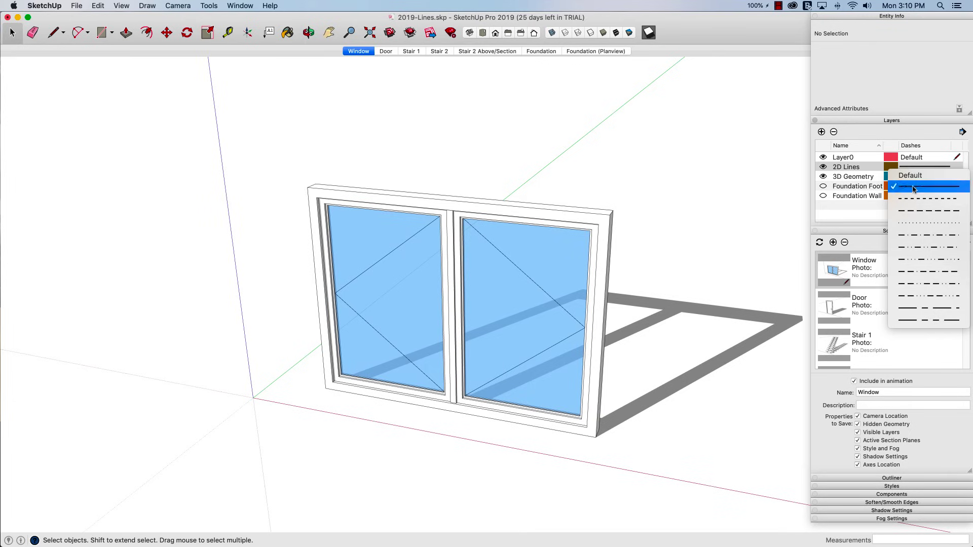
left_click(915, 211)
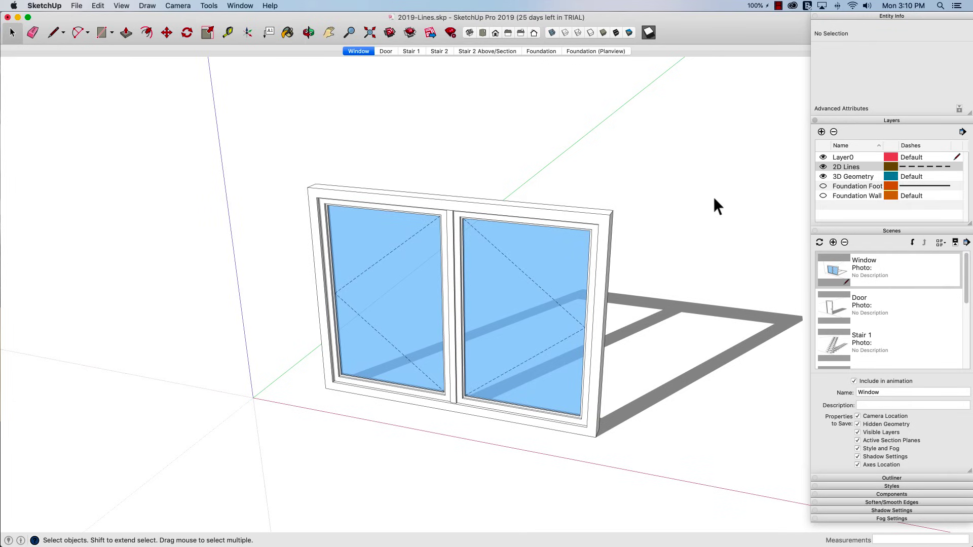
middle_click_drag(703, 198, 698, 183)
key("super+shift+e")
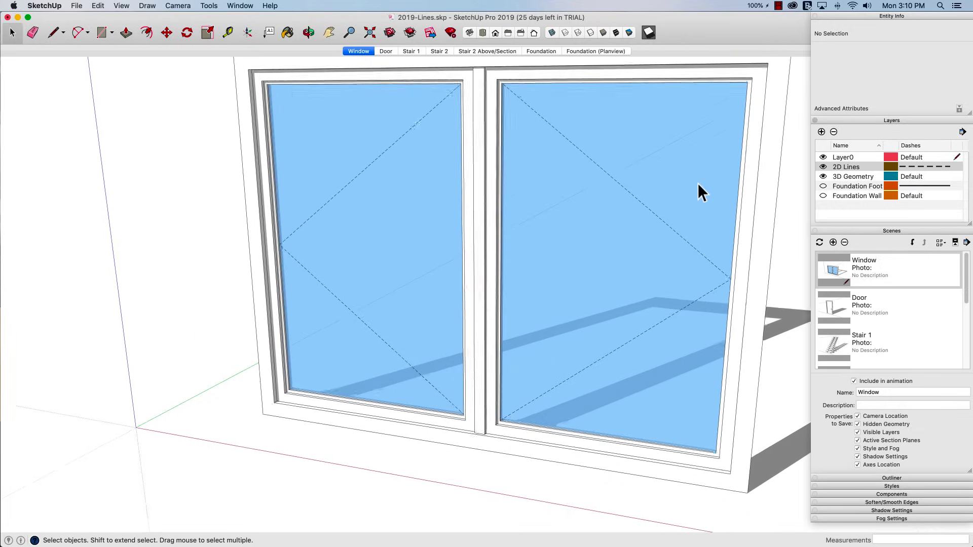
key("Page_Up")
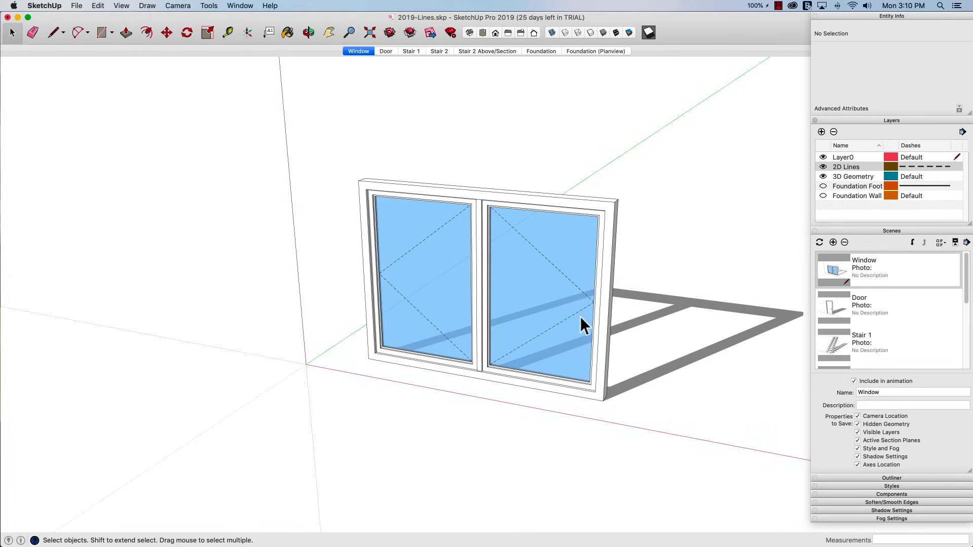
- Set the 2D Lines layer's dashes to Default and switch to the Stair 2 scene
left_click(923, 170)
left_click(923, 176)
left_click(442, 52)
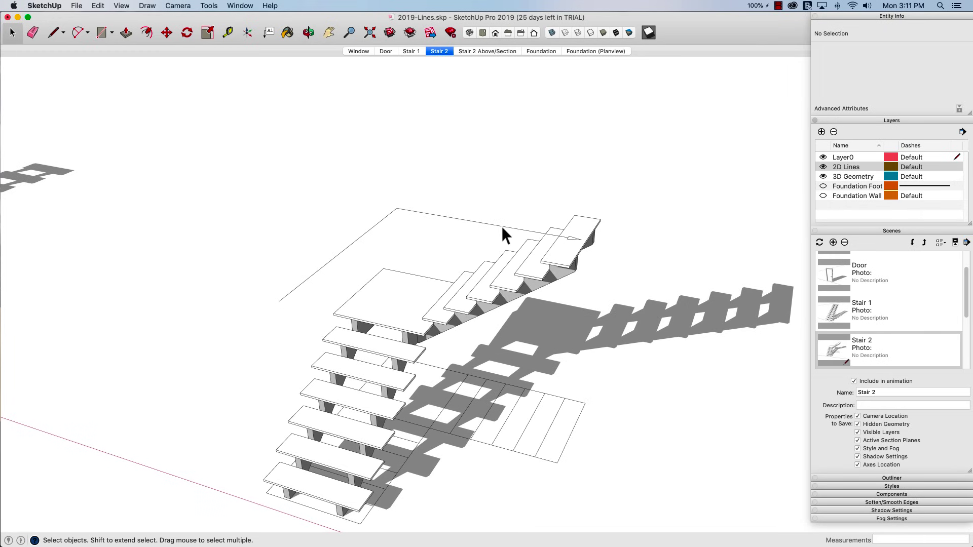
- Open the stair group and check which layer its upper floor outline and its ground-level plan lines are on
double_click(500, 226)
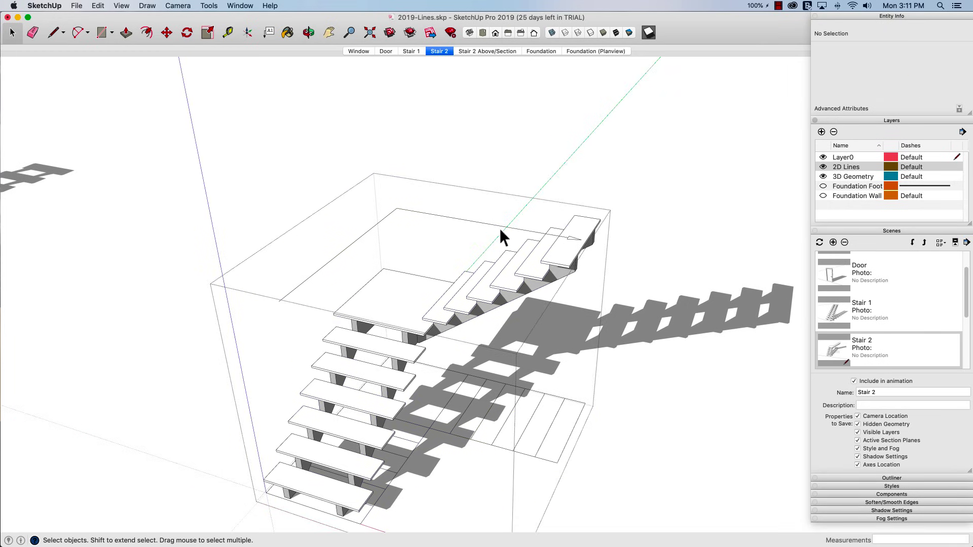
left_click(499, 228)
middle_click_drag(519, 245, 347, 272)
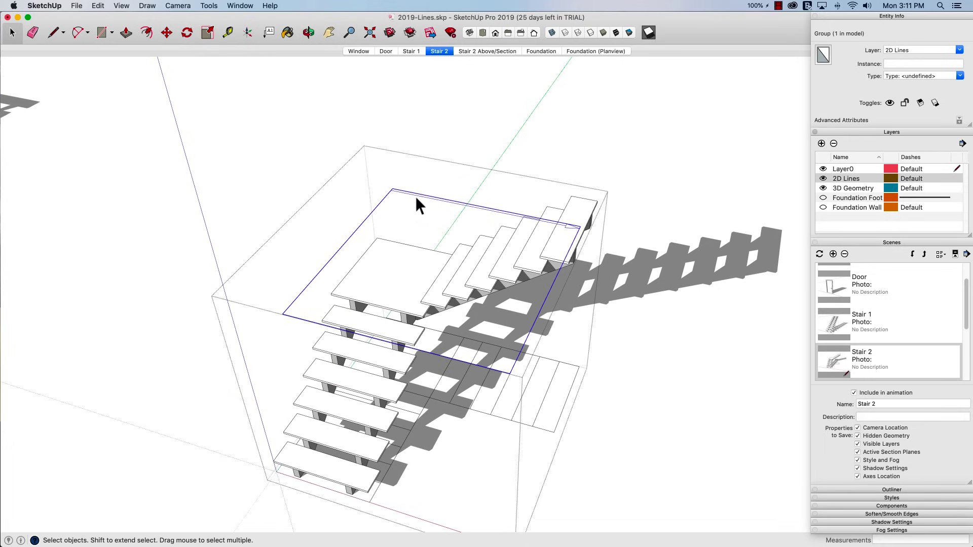
middle_click_drag(371, 248, 491, 352)
left_click(484, 352)
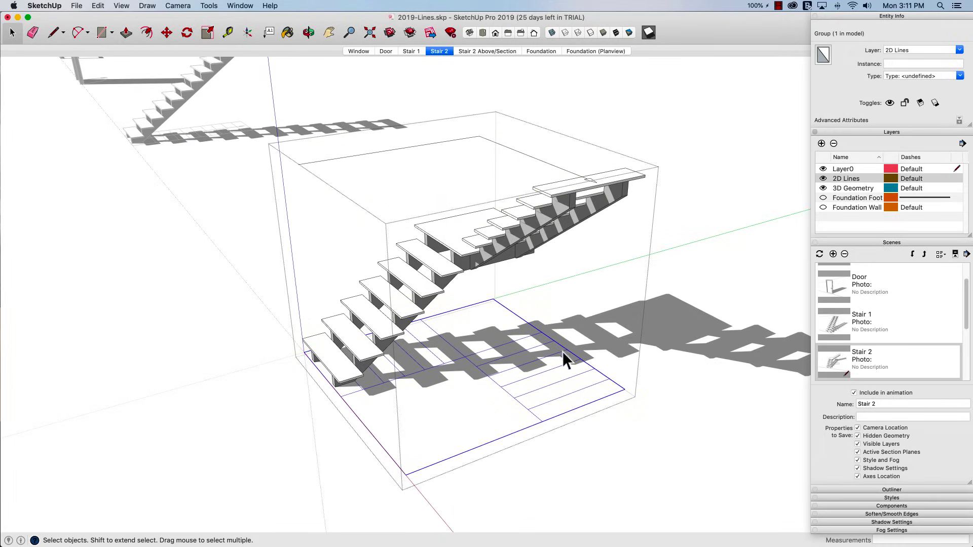
middle_click_drag(480, 347, 699, 282)
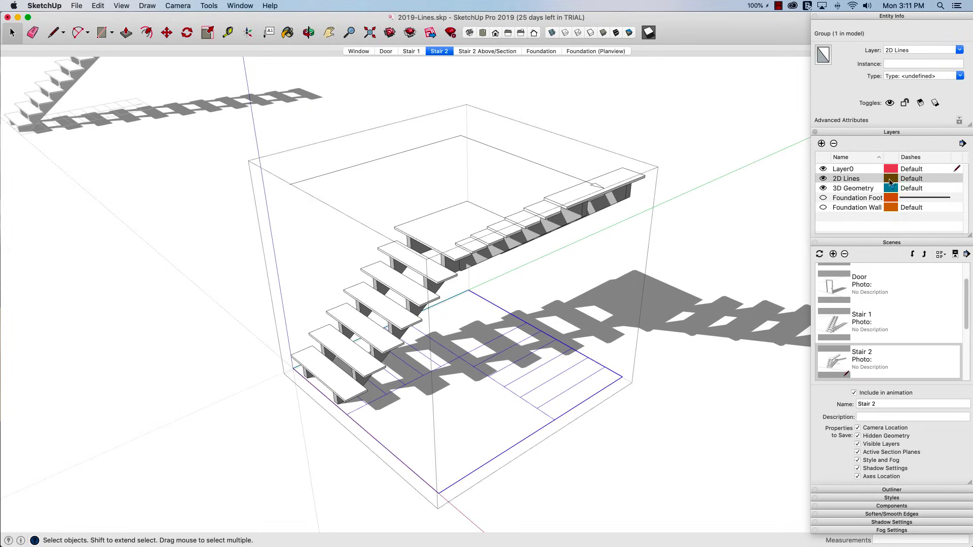
left_click(543, 174)
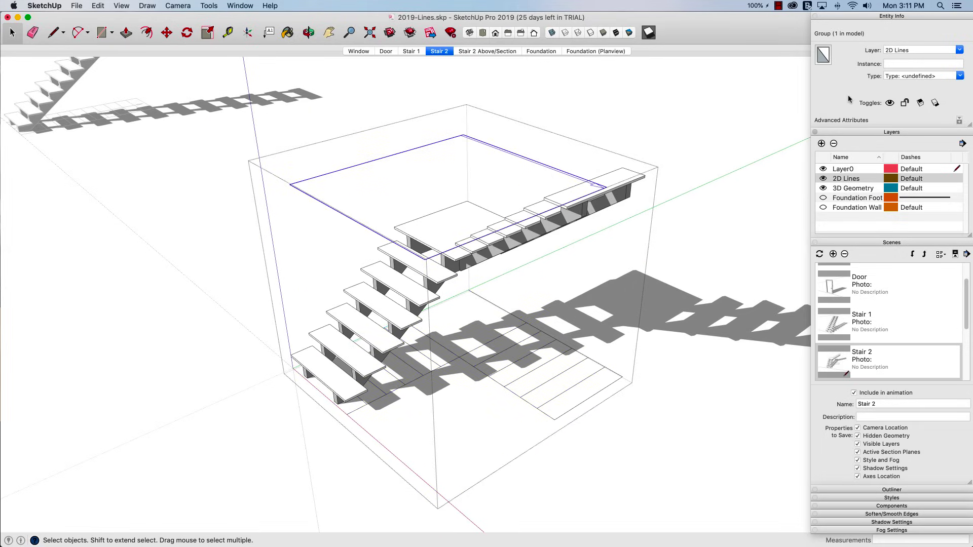
left_click(521, 402)
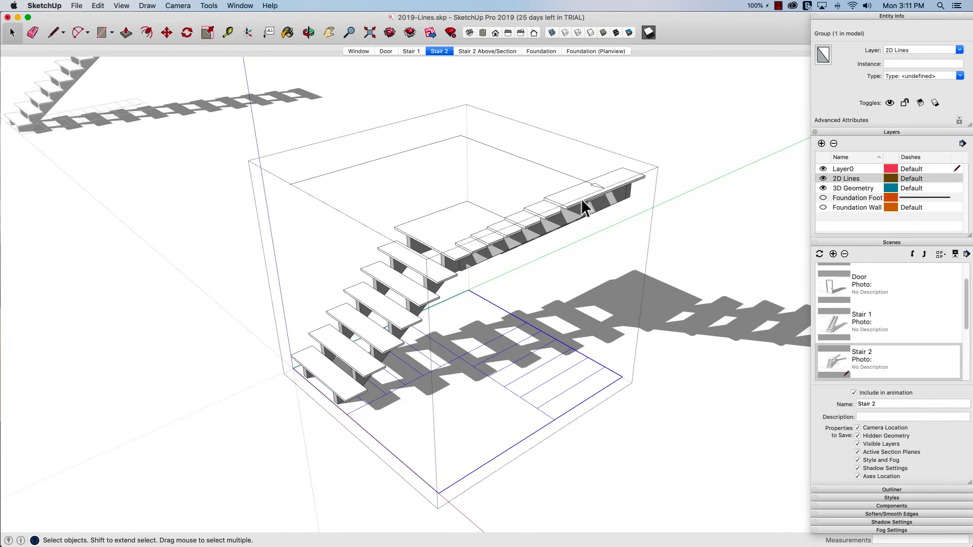
- Leave the stair group and assign the short-dash line style to the 2D Lines layer
left_click(629, 240)
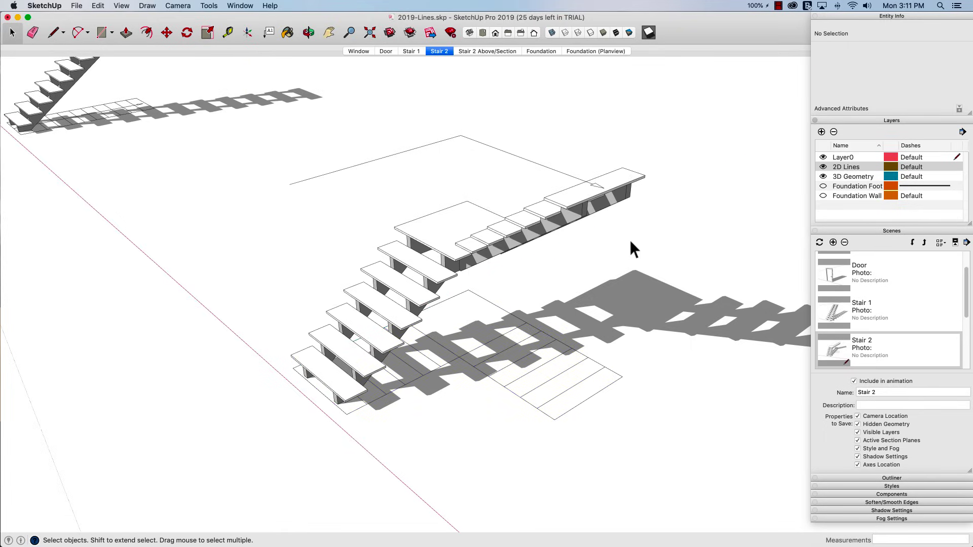
left_click(940, 168)
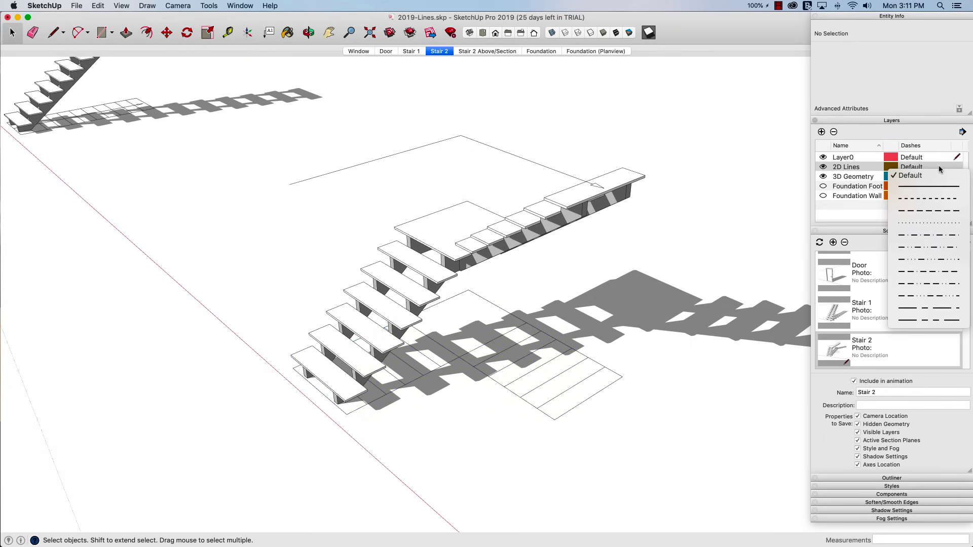
left_click(934, 202)
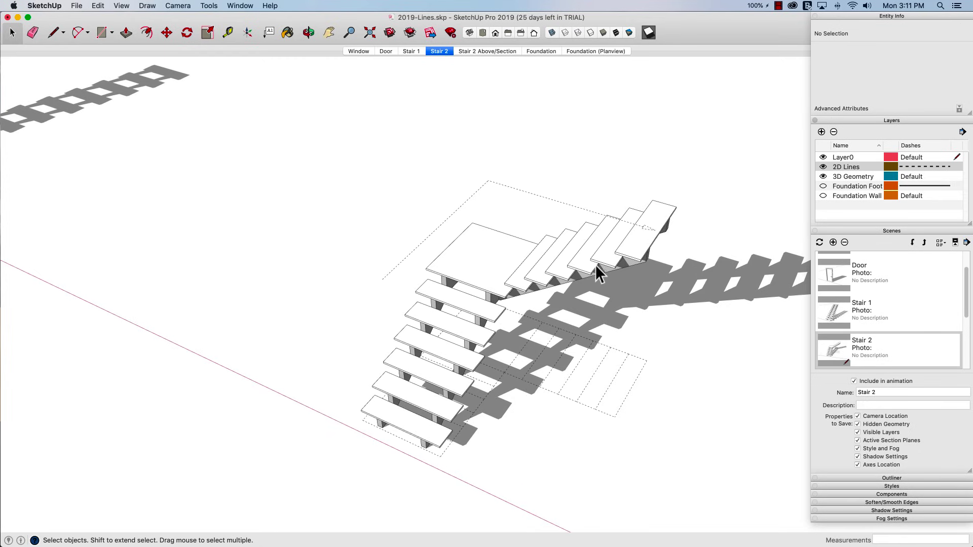
- Open the stair group, check which layer an upper-flight tread is on, and leave the nested group
double_click(598, 270)
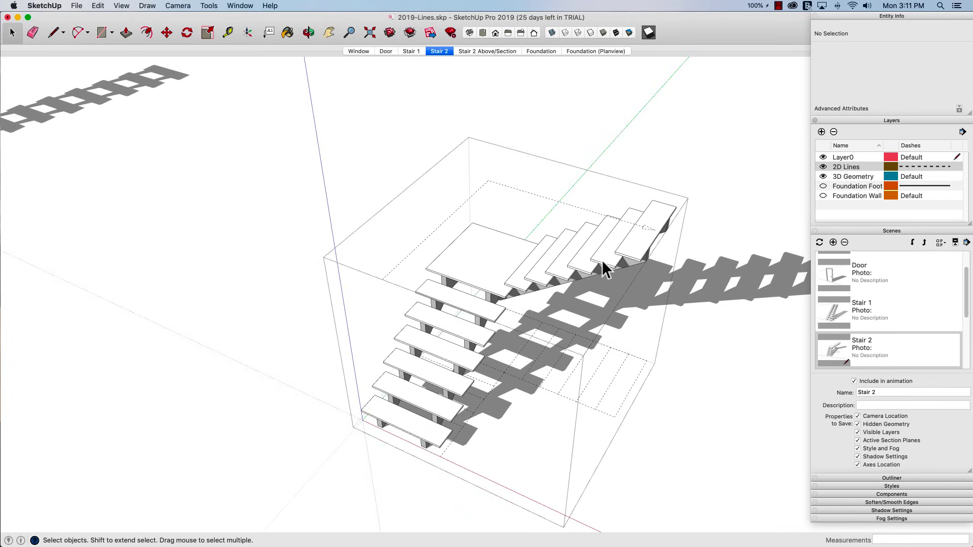
left_click(603, 264)
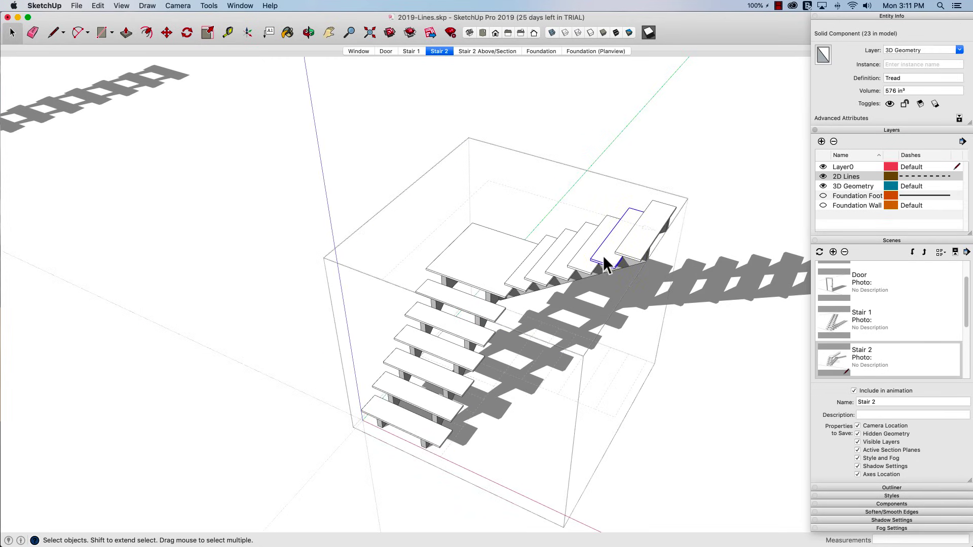
left_click(675, 256)
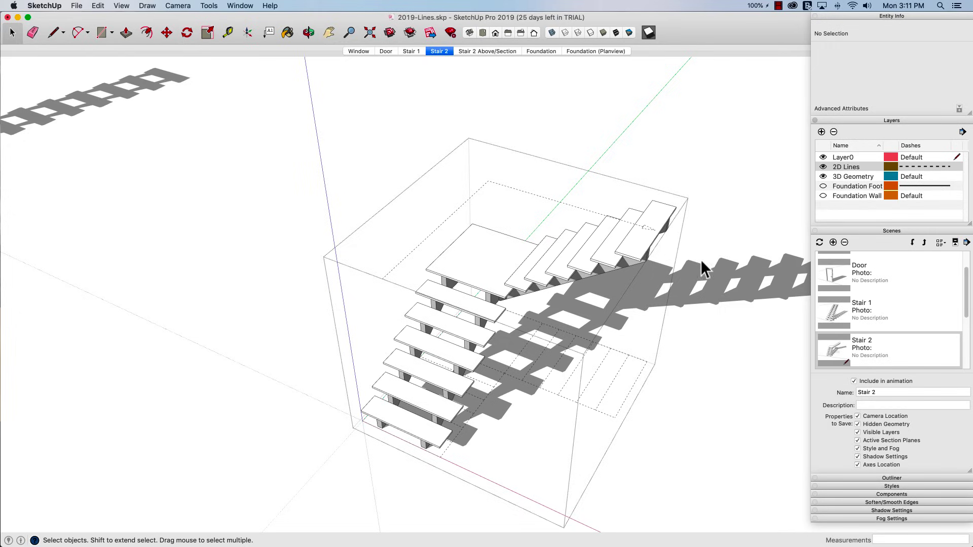
- Reopen the stair group and check the layer of the upper linework and the ground-level plan lines
left_click(589, 254)
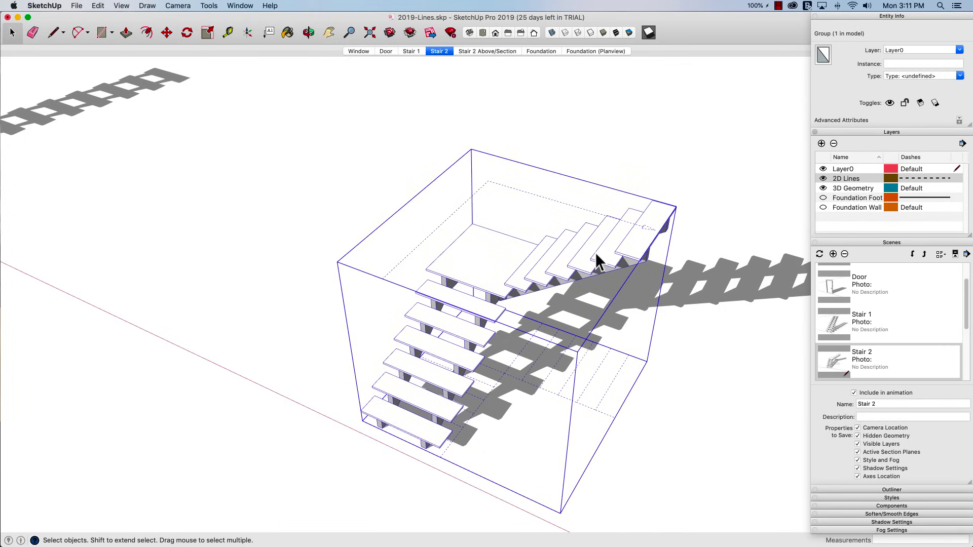
double_click(596, 256)
left_click(595, 212)
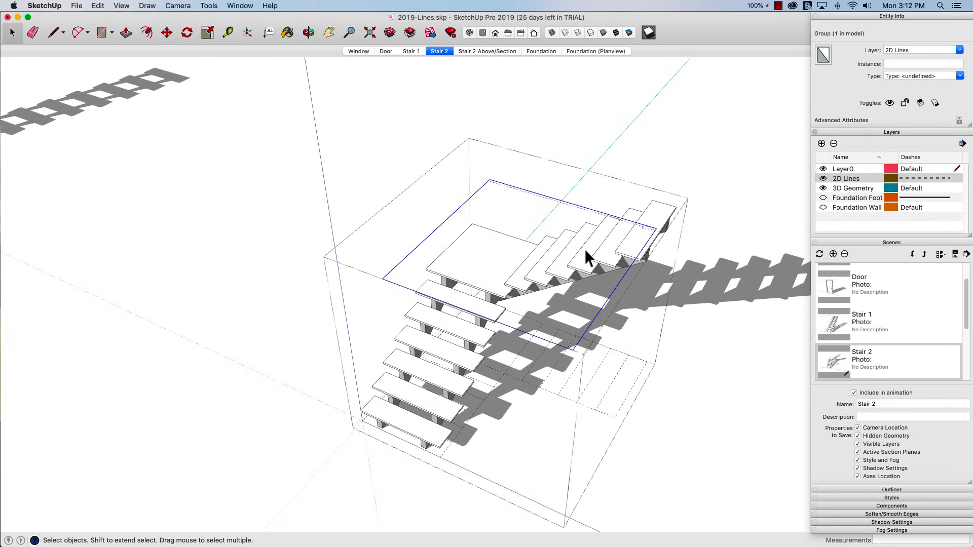
left_click(622, 367)
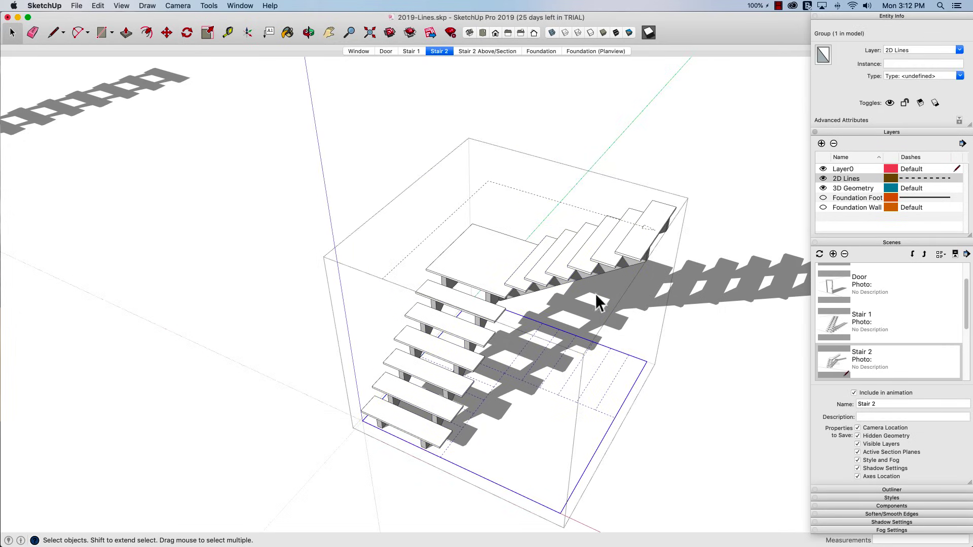
- Open the nested group of 3D stair parts and check which layer a lower-flight stringer is on
left_click(479, 265)
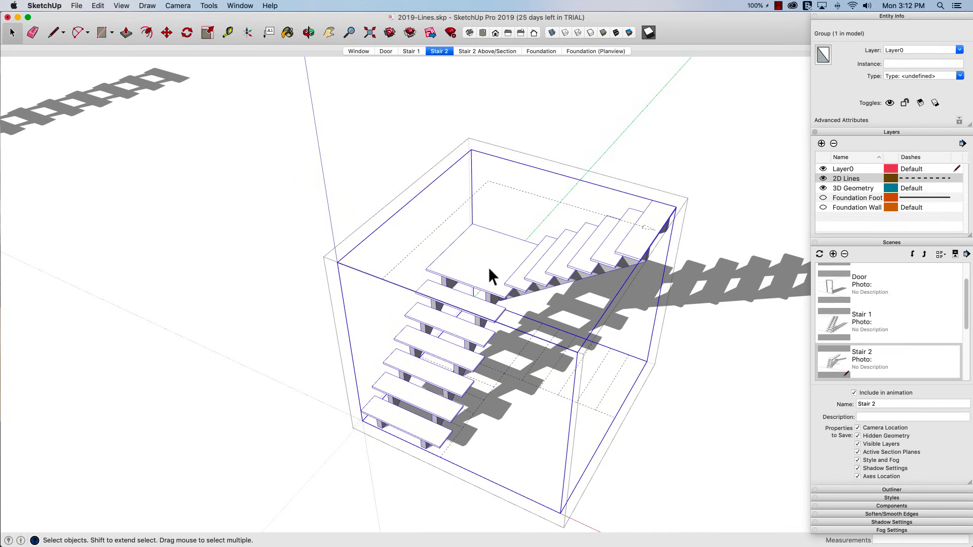
double_click(489, 270)
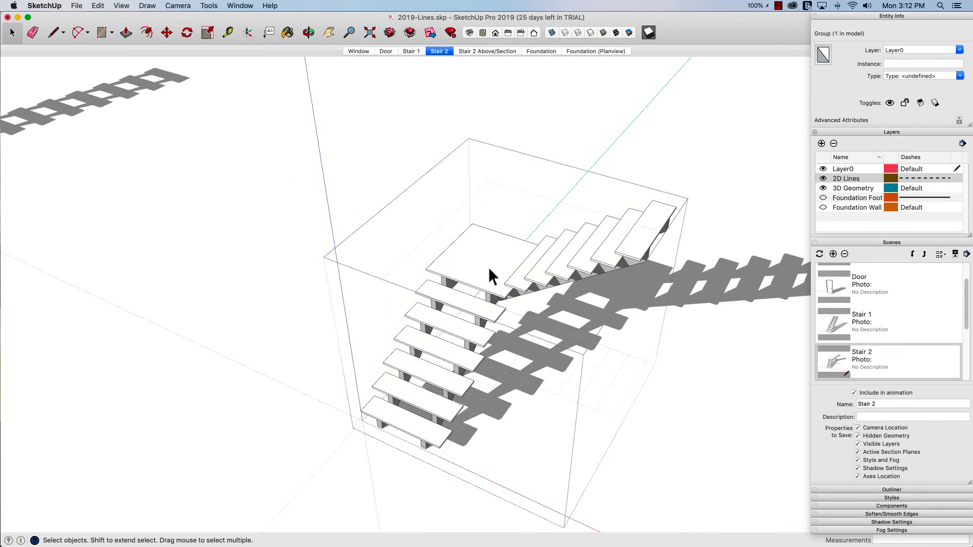
left_click(467, 309)
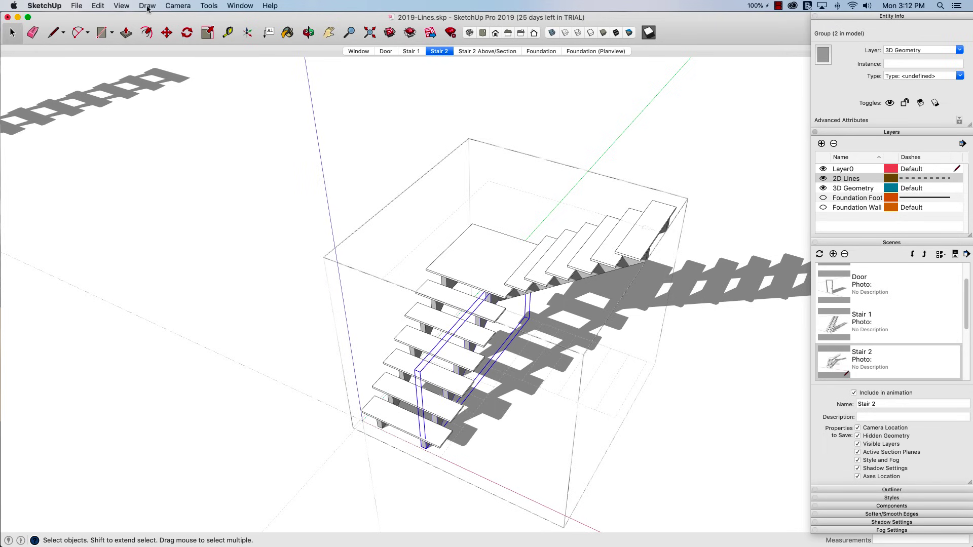
- Place a horizontal section plane inside the nested stair group and lower it to cut just above the fifth tread
left_click(177, 6)
left_click(223, 241)
left_click(515, 208)
key("Return")
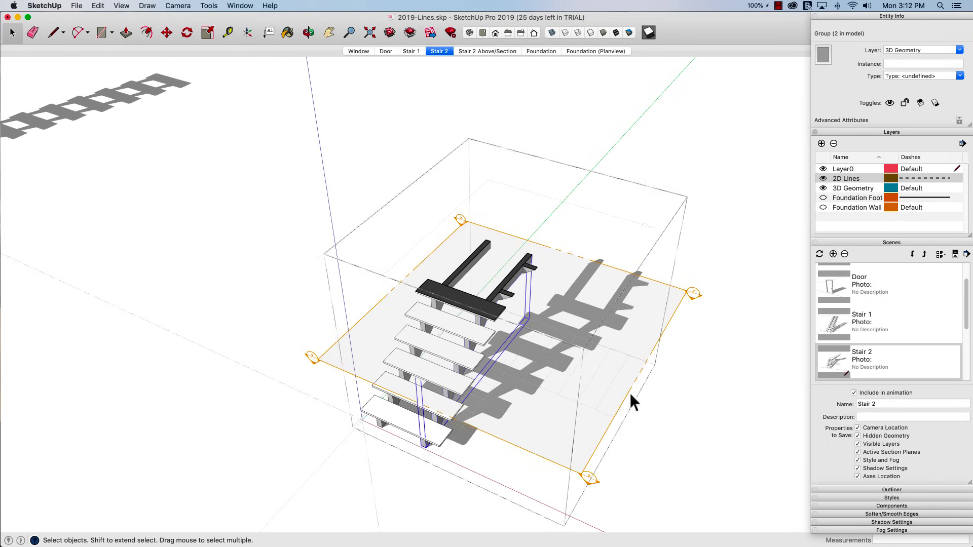
key("m")
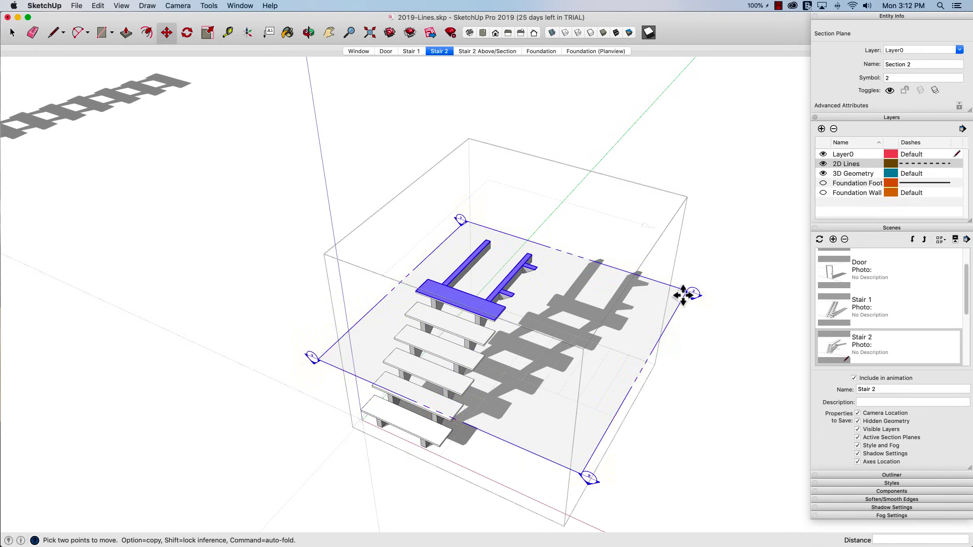
left_click_drag(683, 295, 684, 304)
key("space")
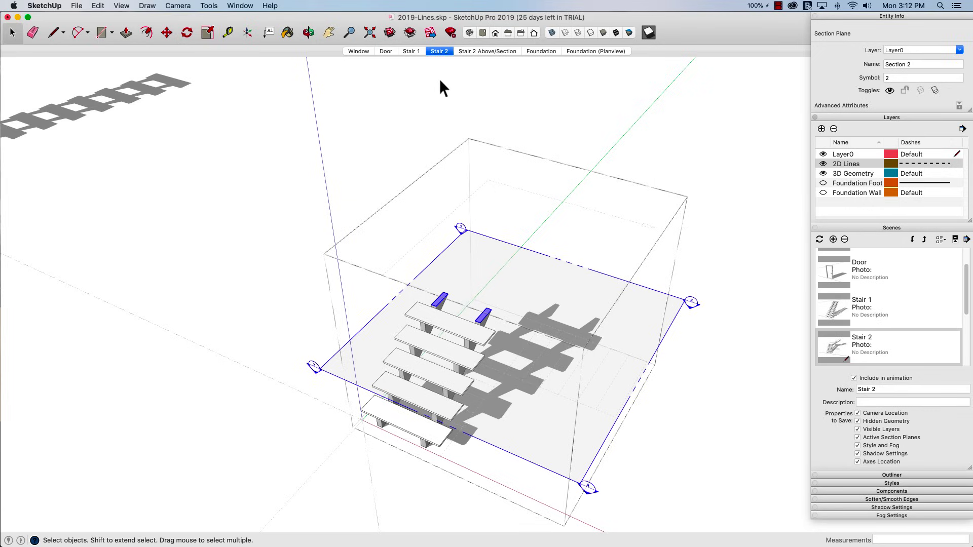
- Turn off shadows and show the sectioned stair from the top in parallel projection, with nothing selected
left_click(483, 33)
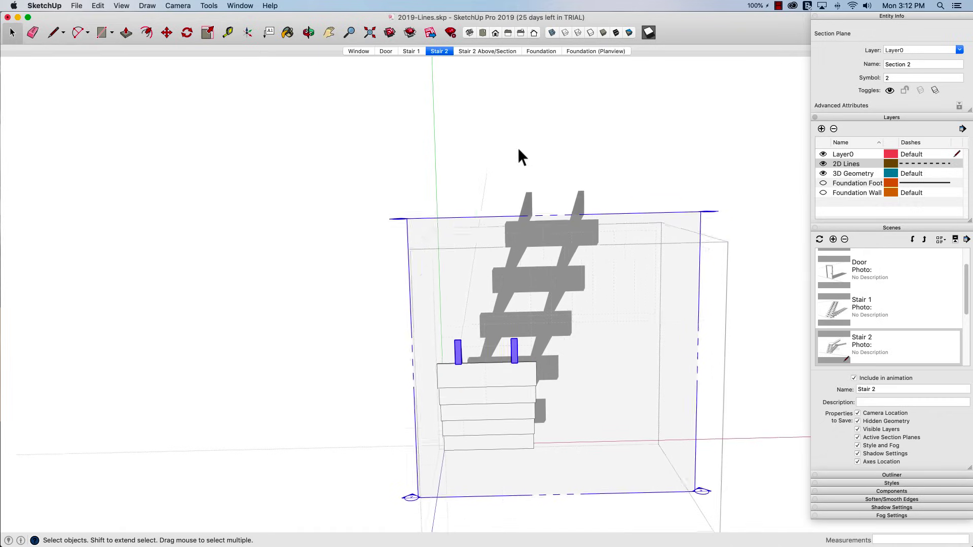
left_click(649, 33)
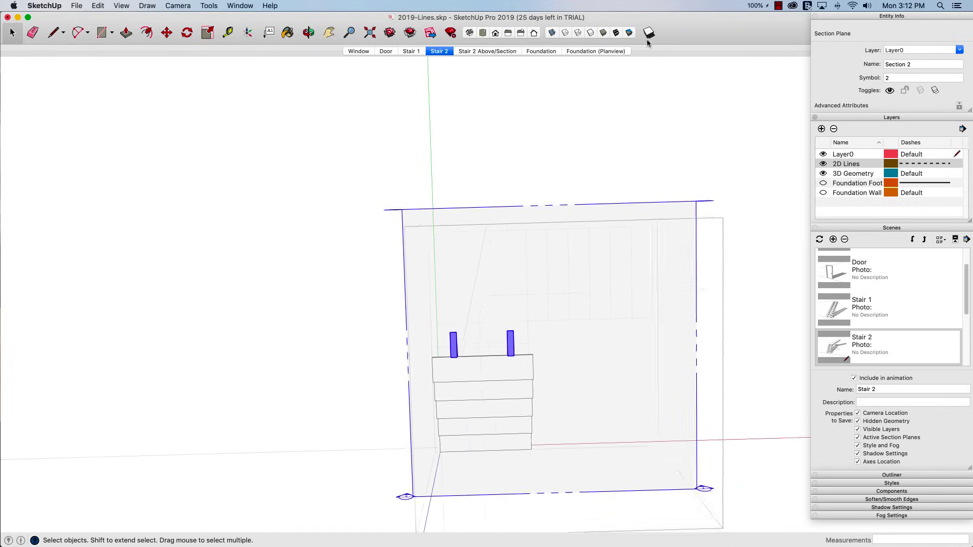
left_click(482, 32)
left_click(118, 6)
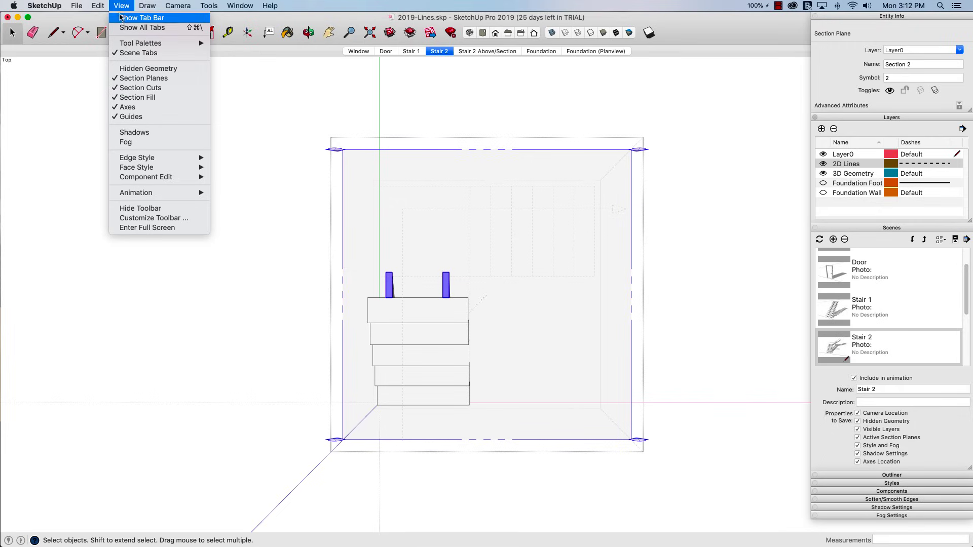
mouse_move(178, 8)
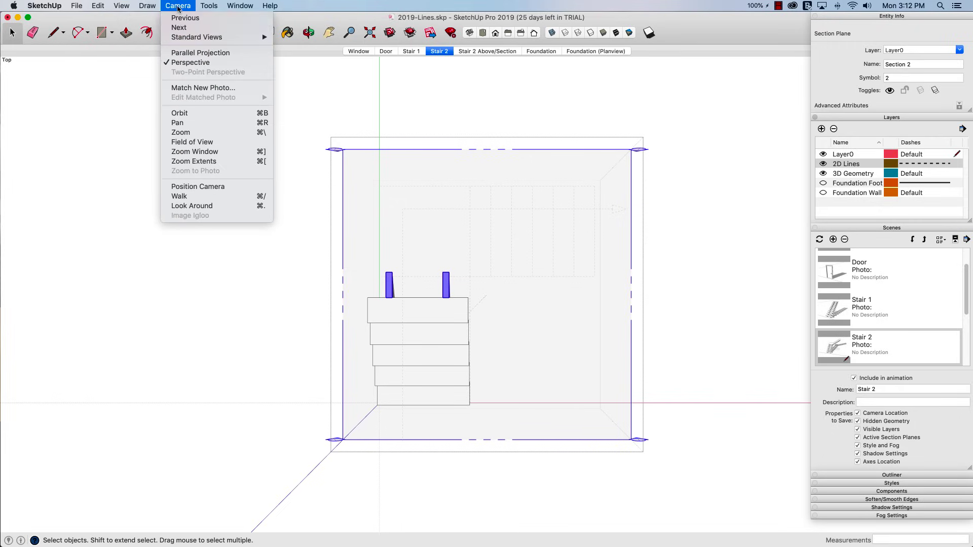
left_click(180, 53)
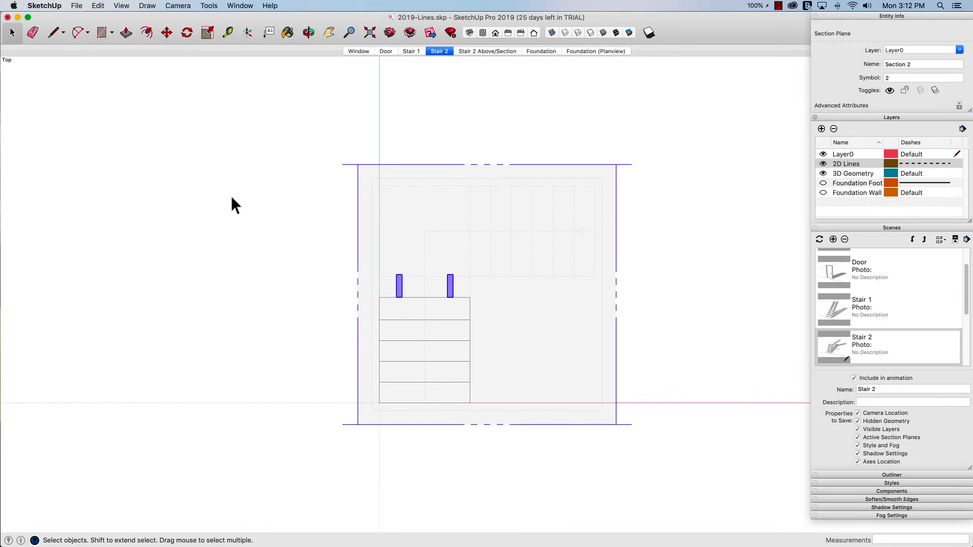
left_click(270, 197)
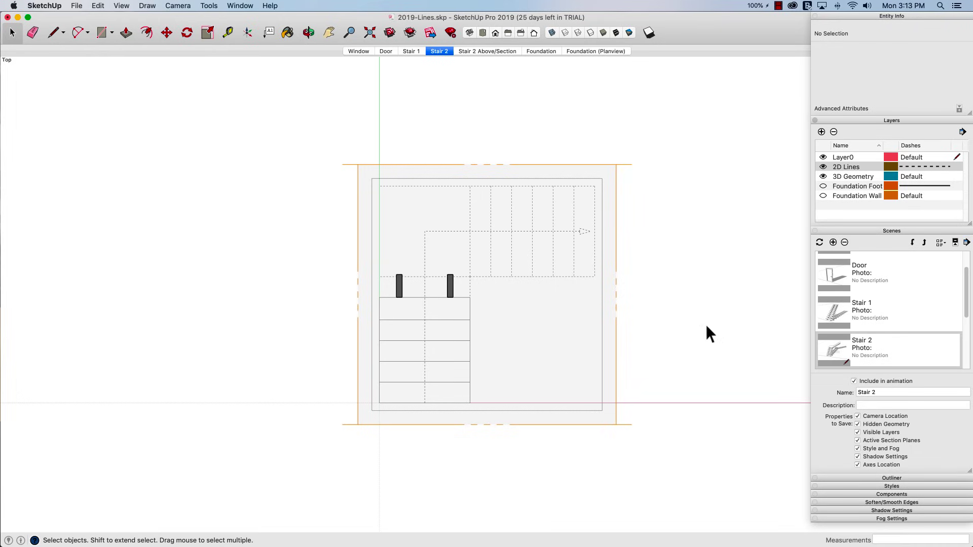
- Change the section fill colour of the Shaded1 style to white in its modeling settings
left_click(893, 232)
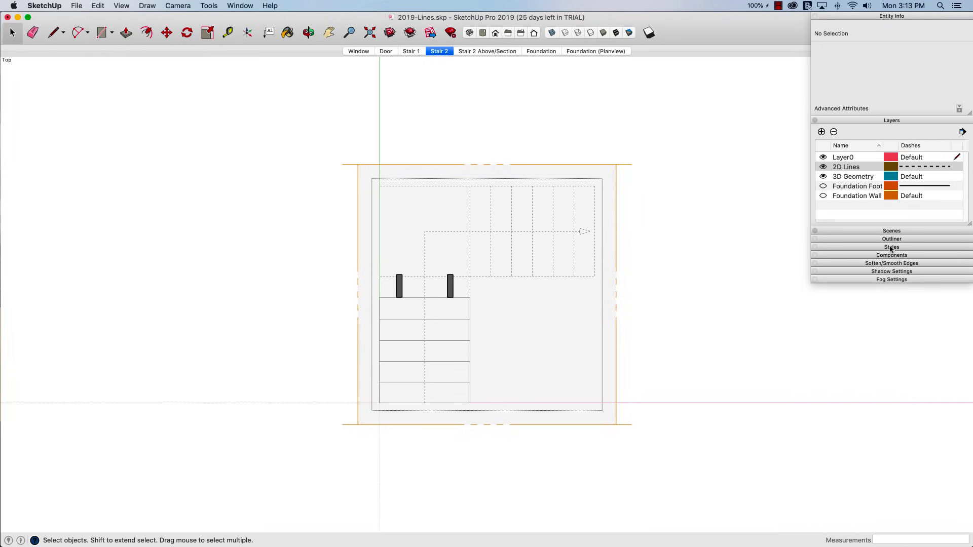
left_click(892, 248)
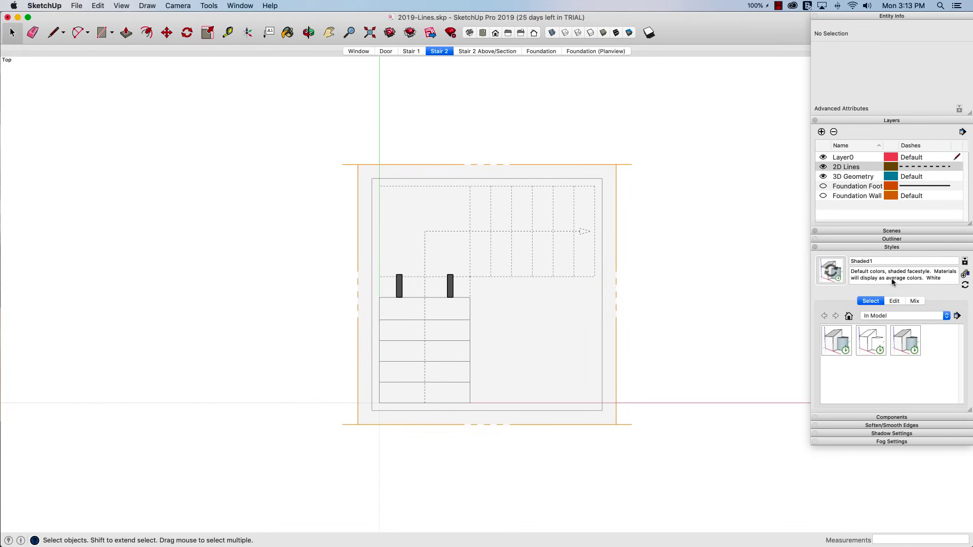
left_click(895, 301)
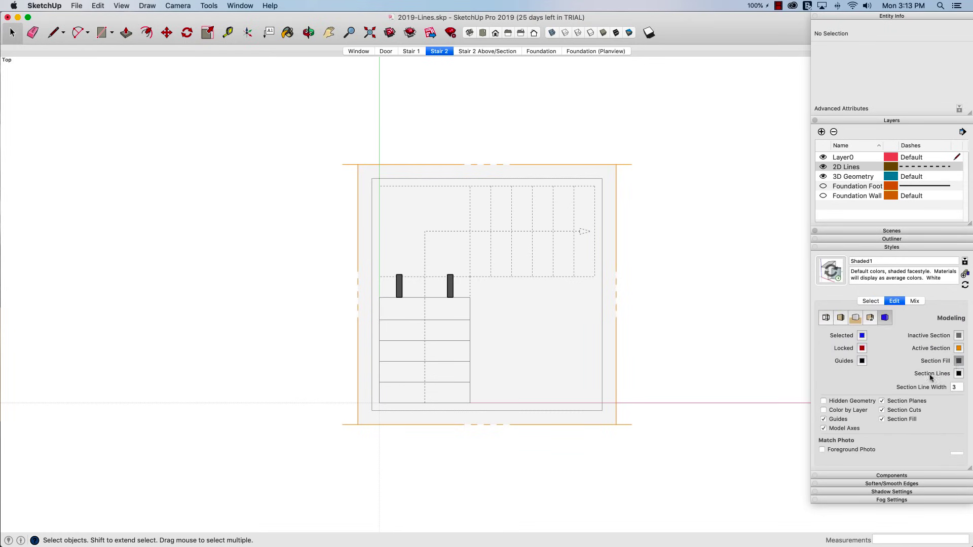
left_click(959, 361)
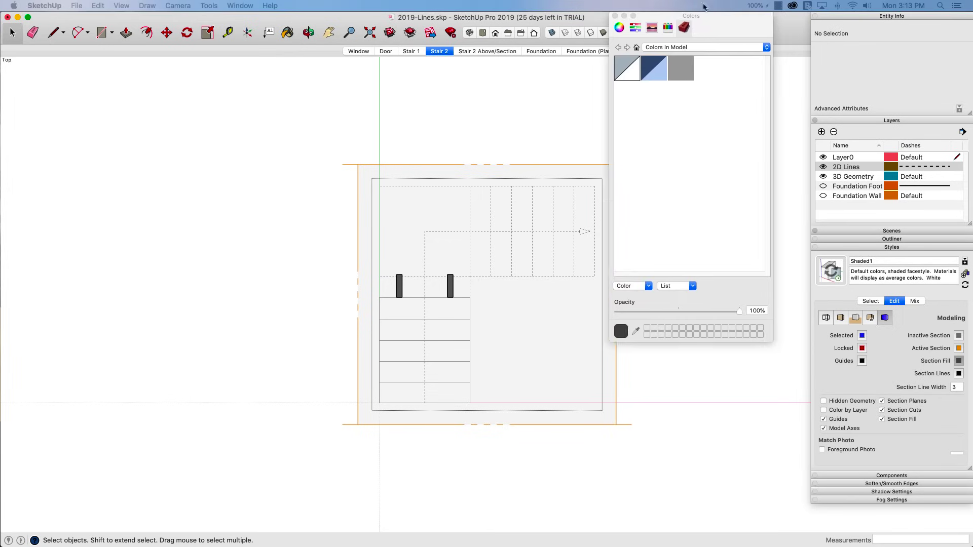
left_click(653, 188)
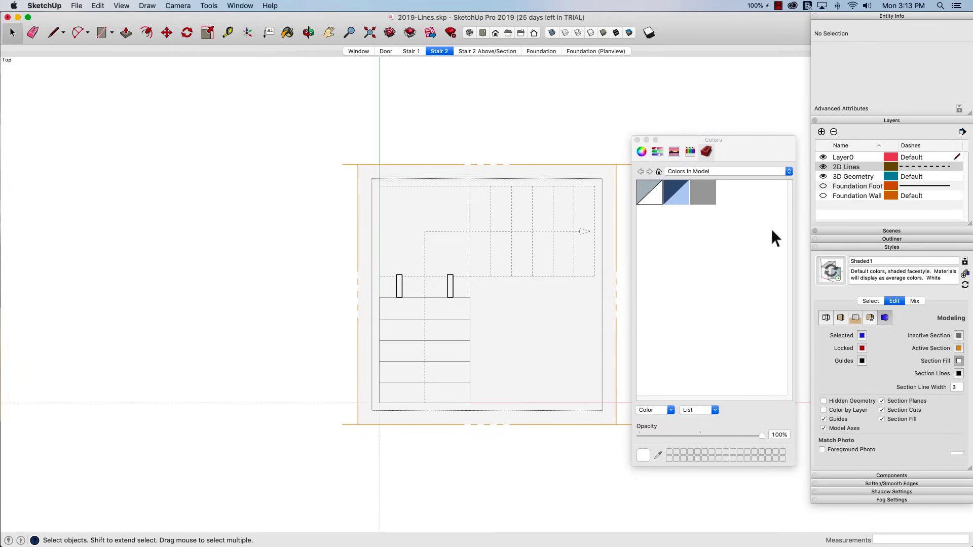
- Set the style's section line width to 1 and close the colour picker
left_click(956, 388)
double_click(958, 387)
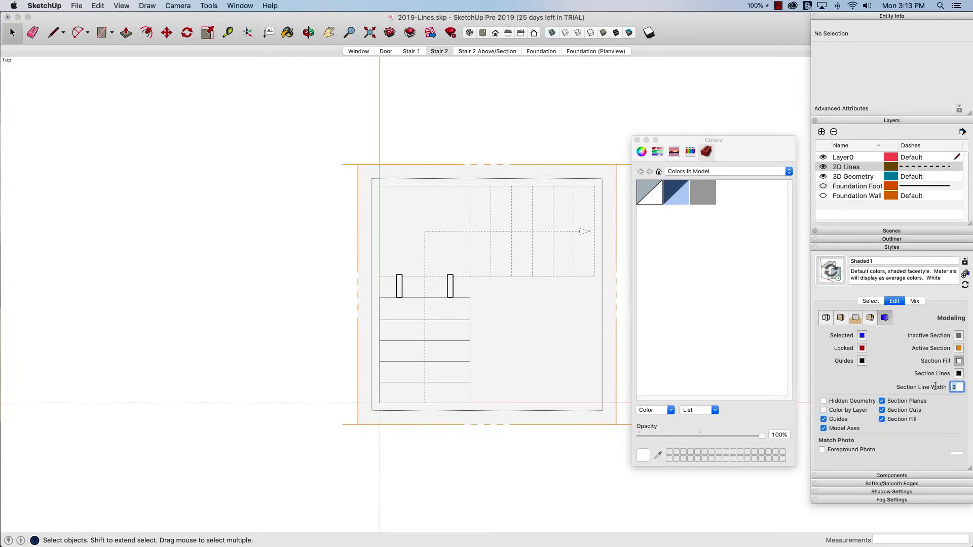
type("1")
key("Return")
left_click(638, 141)
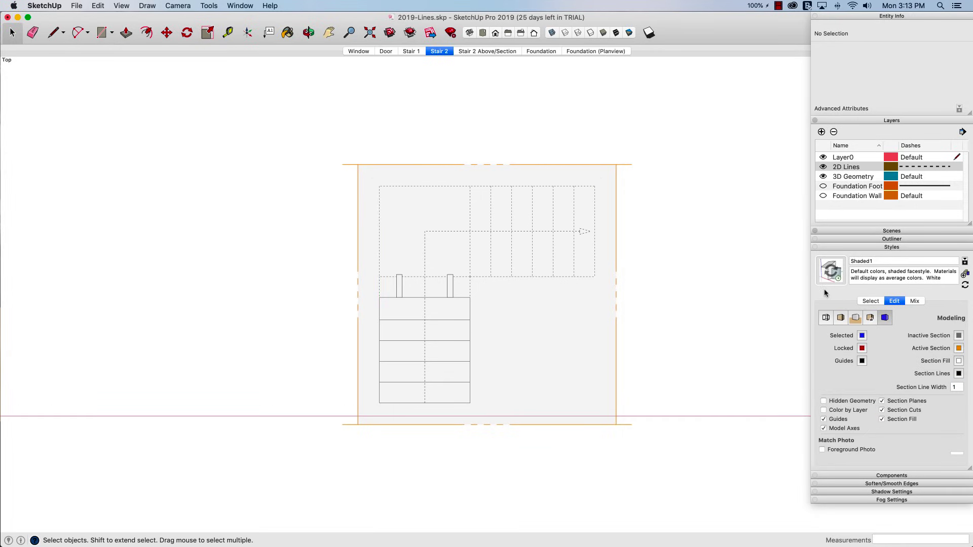
- Hide the section planes and inspect the cut stair with its dashed linework from several angles
left_click(583, 321)
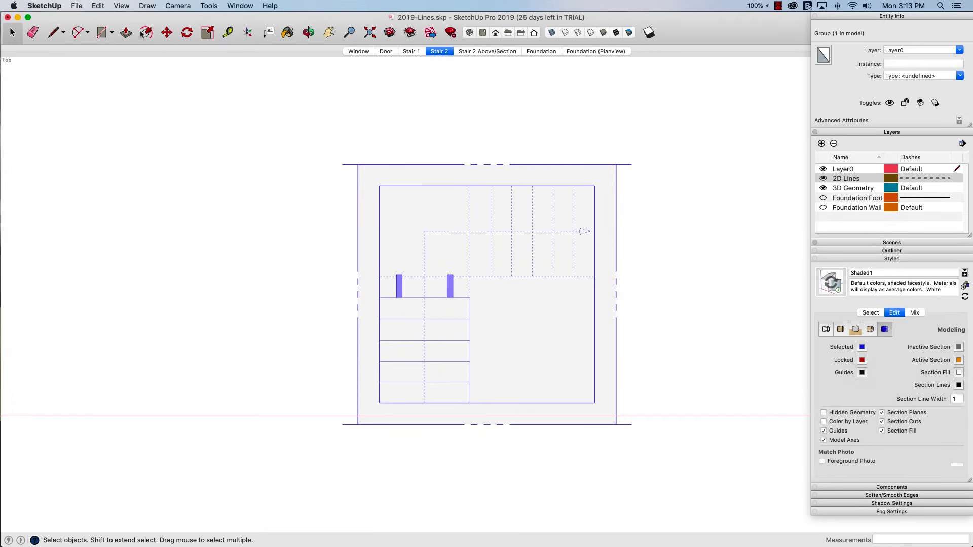
left_click(122, 6)
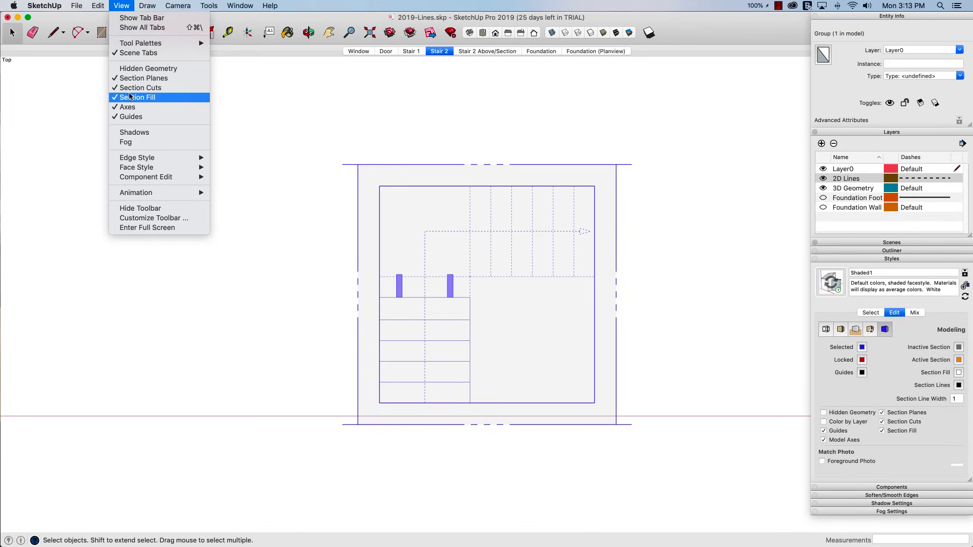
left_click(136, 78)
left_click(653, 201)
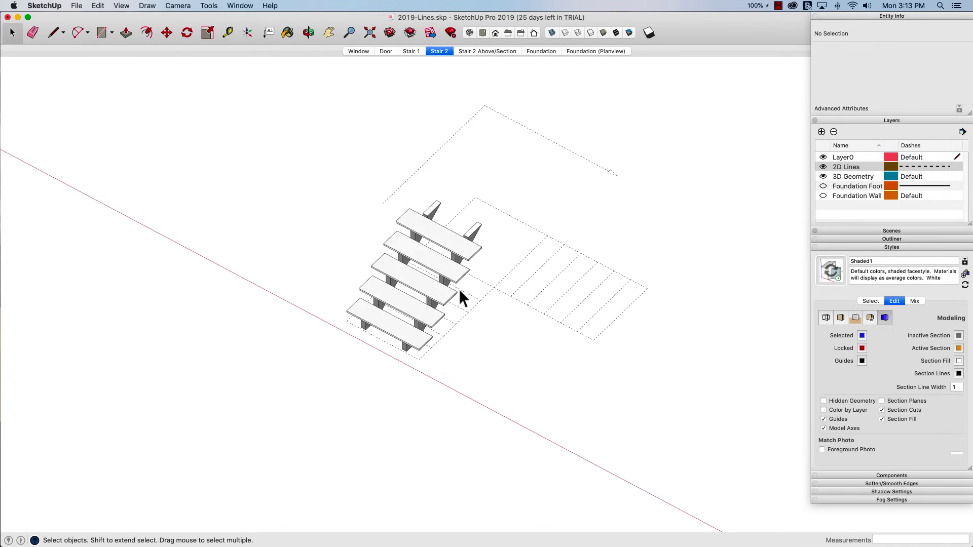
middle_click_drag(458, 289, 541, 118)
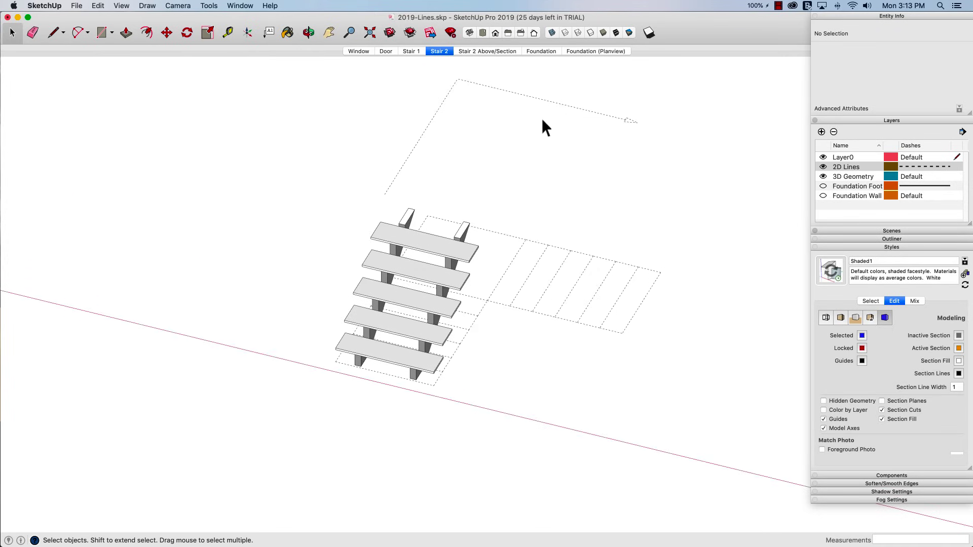
left_click(430, 53)
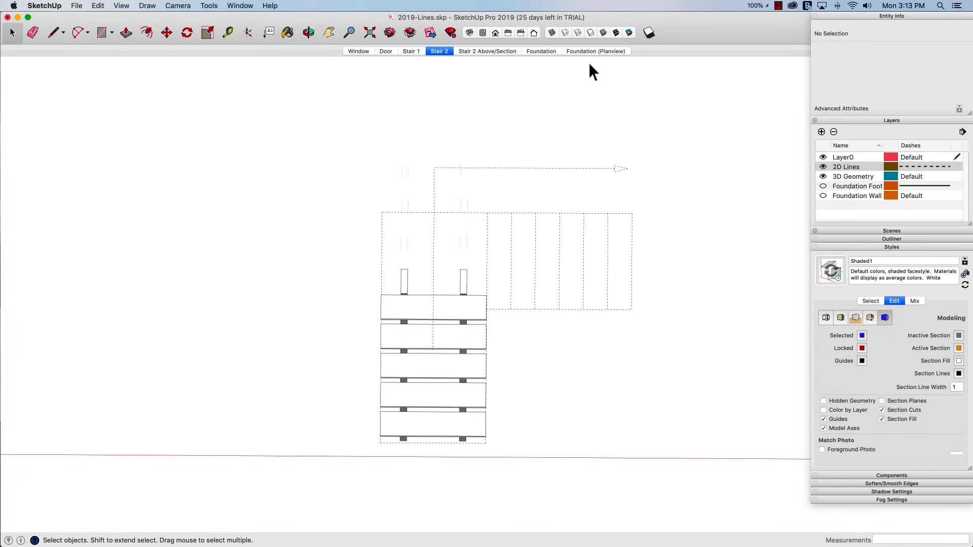
- Switch to the Foundation scene and look over the foundation walls and footings
left_click(540, 53)
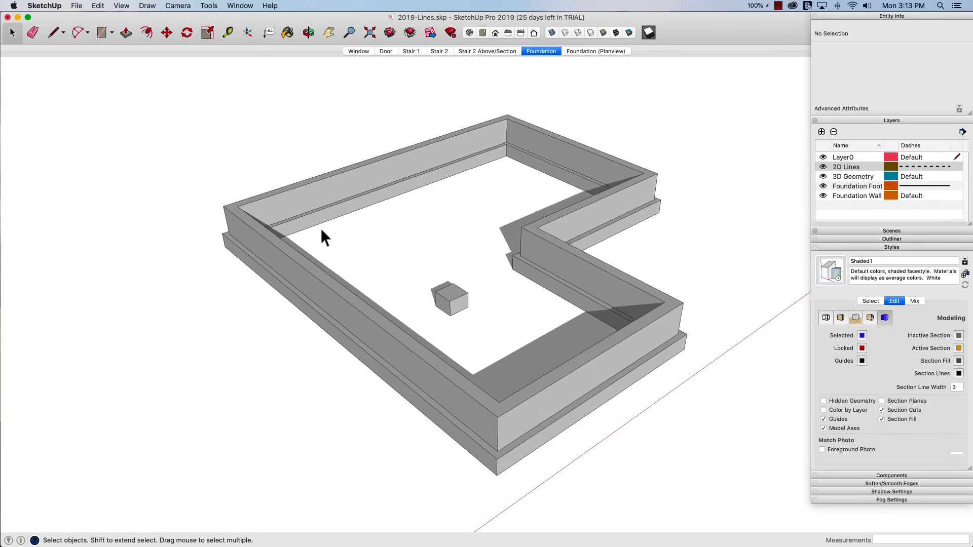
scroll(606, 224, "up", 5)
scroll(464, 325, "down", 6)
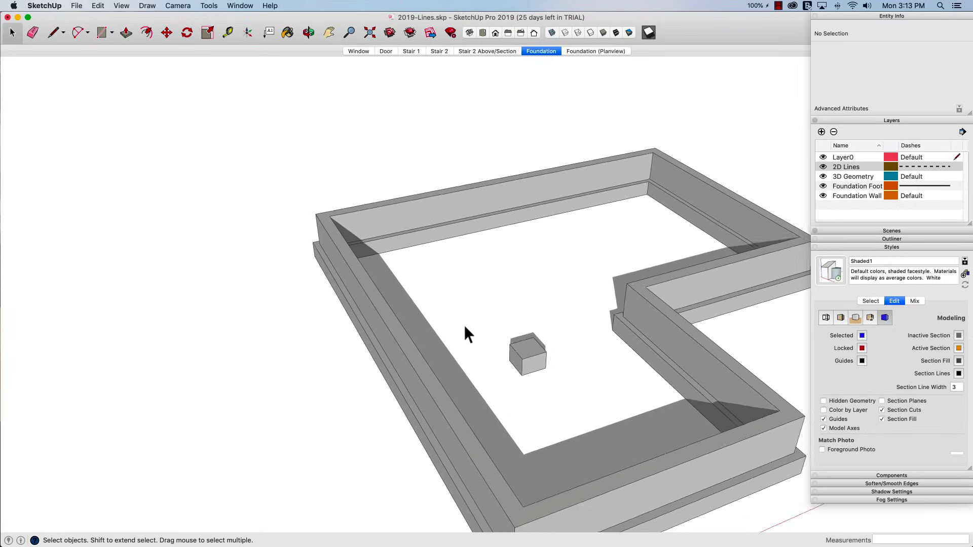
- Turn off the shadows and show the foundation from the top in parallel projection
middle_click_drag(539, 374, 494, 341)
scroll(498, 315, "up", 5)
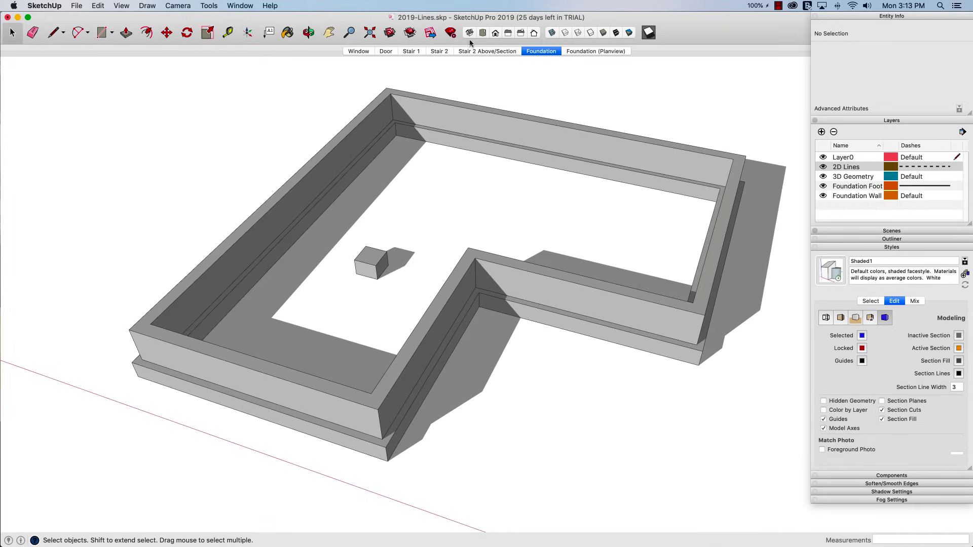
left_click(483, 33)
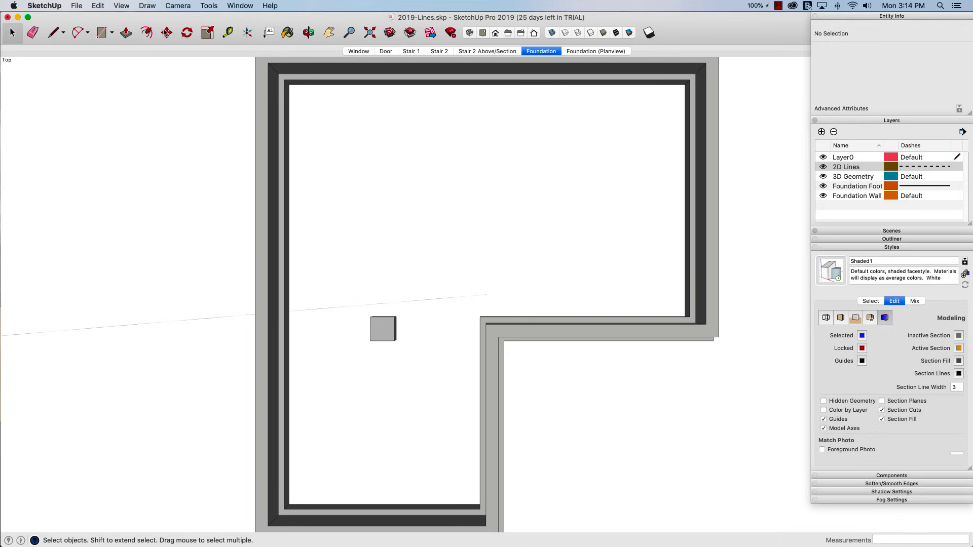
left_click(185, 6)
left_click(194, 53)
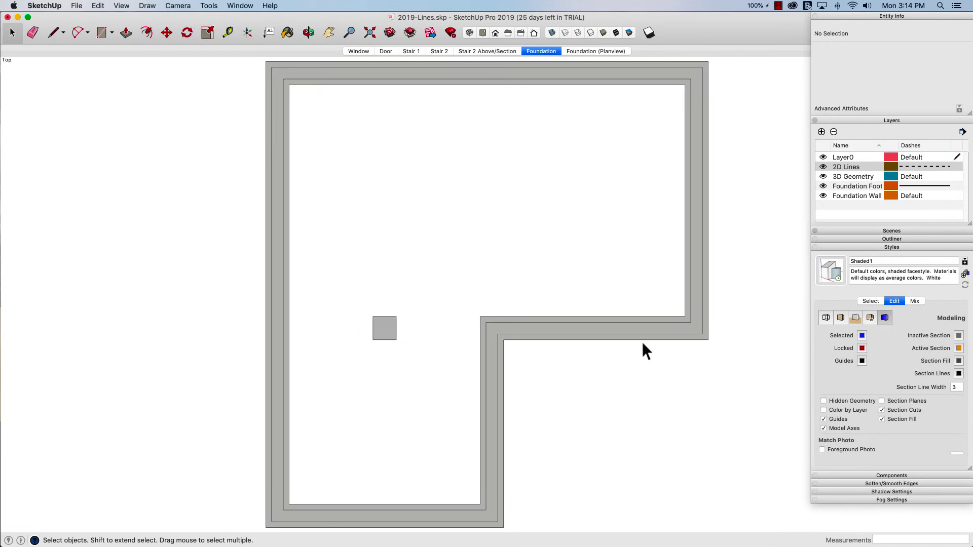
- Open the foundation group and select its wall and footing subgroups in turn to check which layer each is on
middle_click_drag(619, 339, 511, 294)
left_click(511, 295)
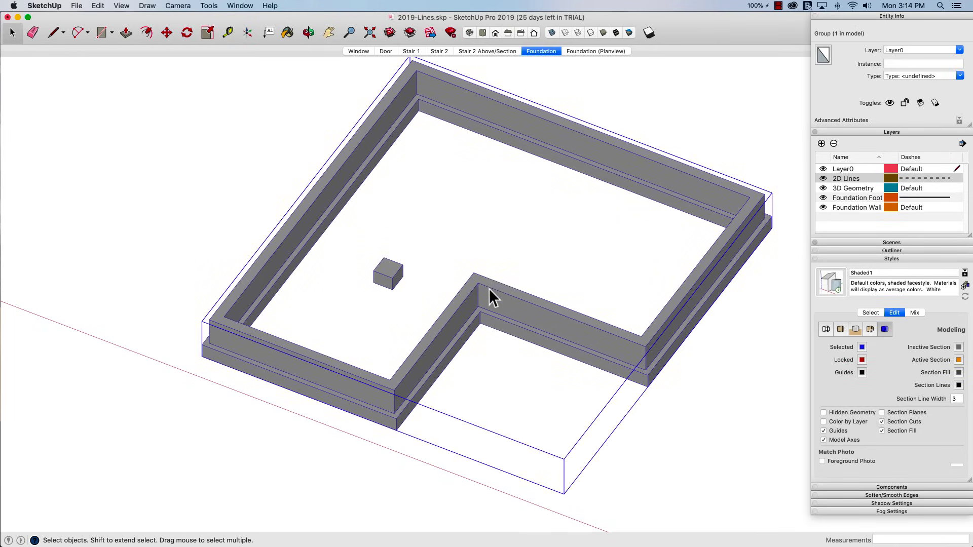
double_click(489, 288)
left_click(518, 299)
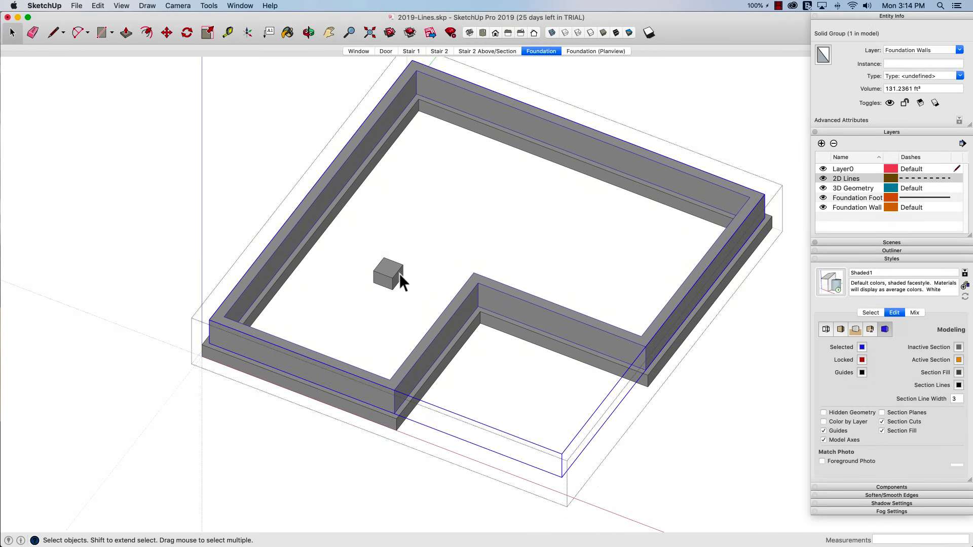
left_click(443, 324)
left_click(476, 291)
left_click(452, 357)
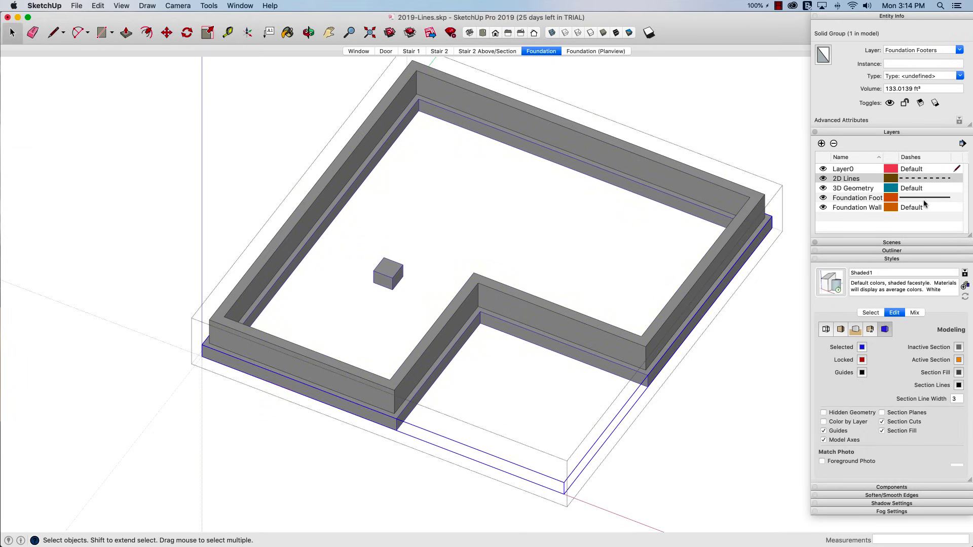
- In the top view, give the Foundation Footers layer the short-dash line style and display the plan in Hidden Line mode
left_click(486, 32)
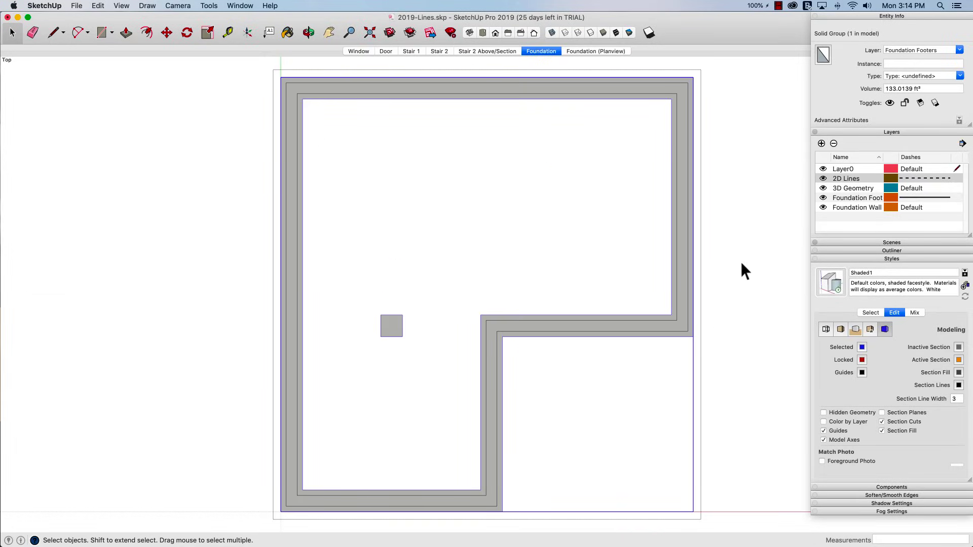
left_click(924, 198)
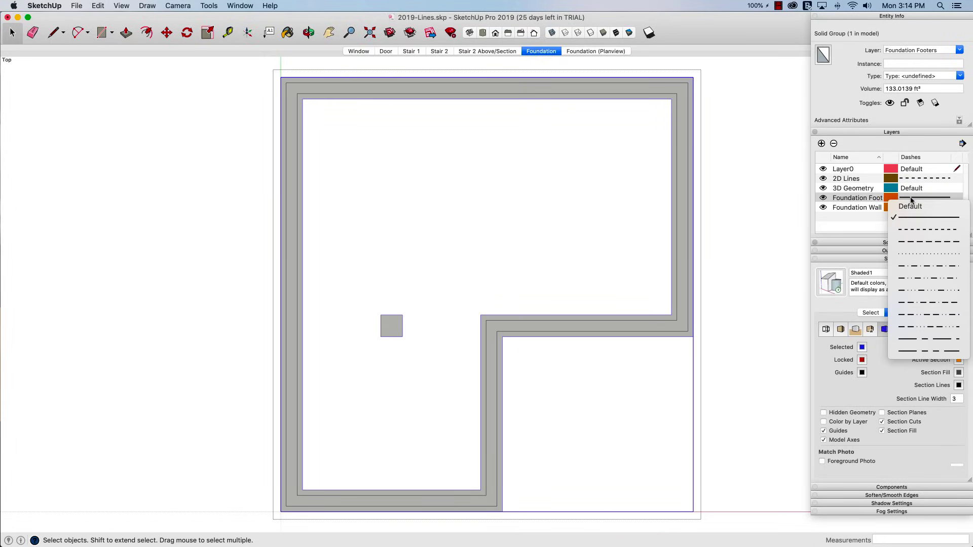
left_click(916, 231)
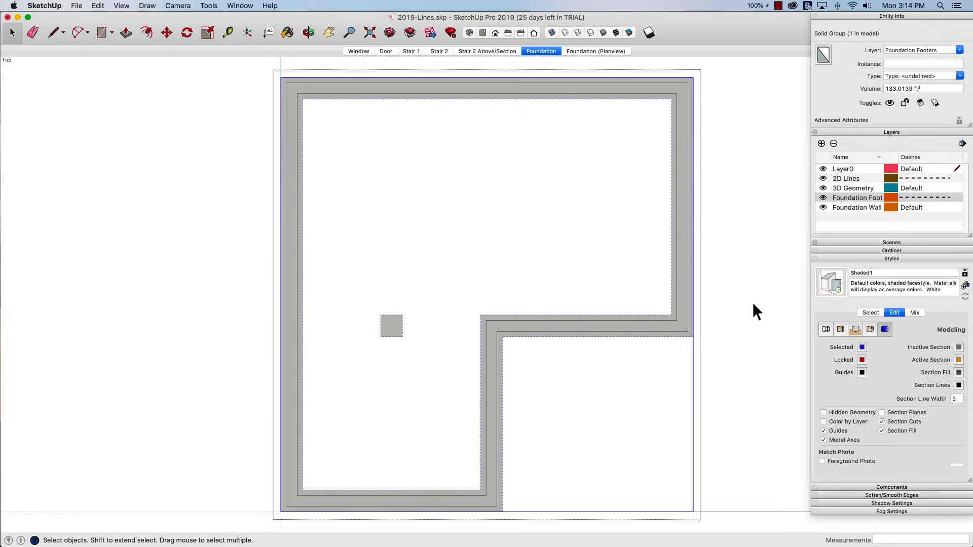
left_click(752, 302)
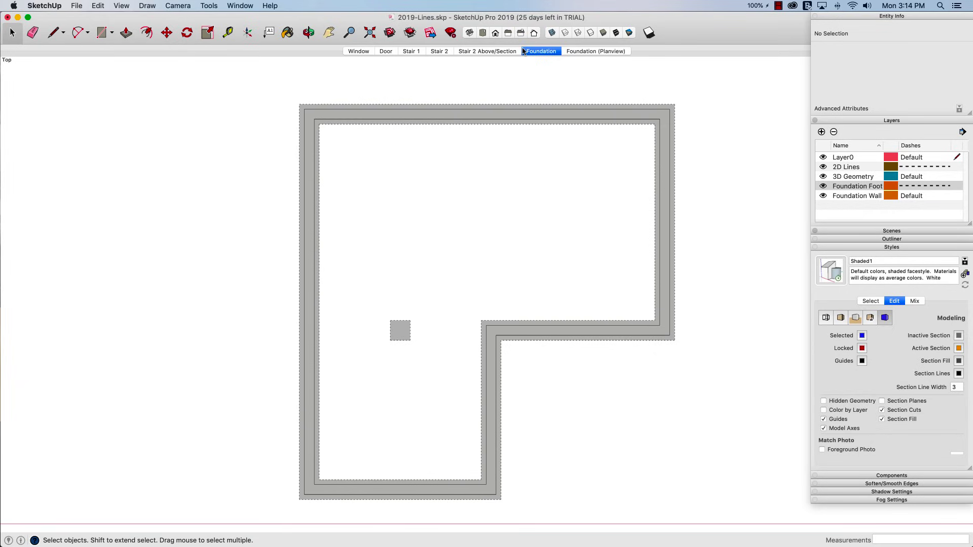
left_click(591, 34)
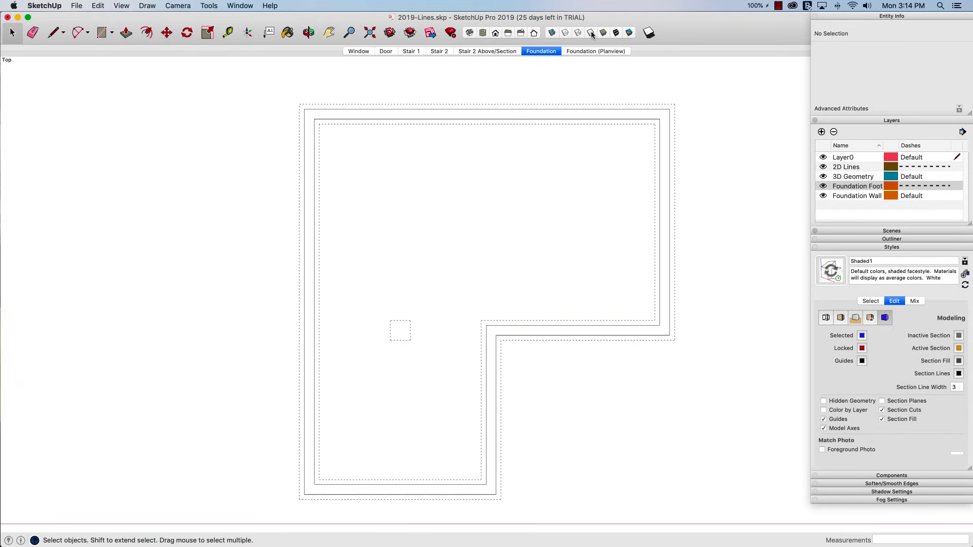